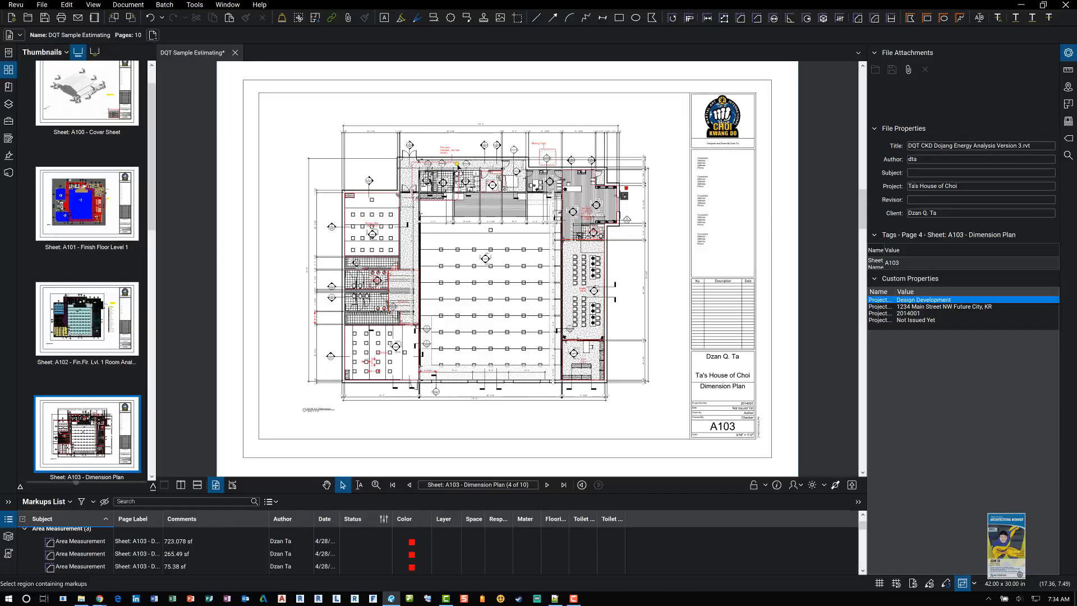
Step: Set the Bamboo flooring measurement's caption to show its label, length, area and depth
scroll(451, 312, "up", 3)
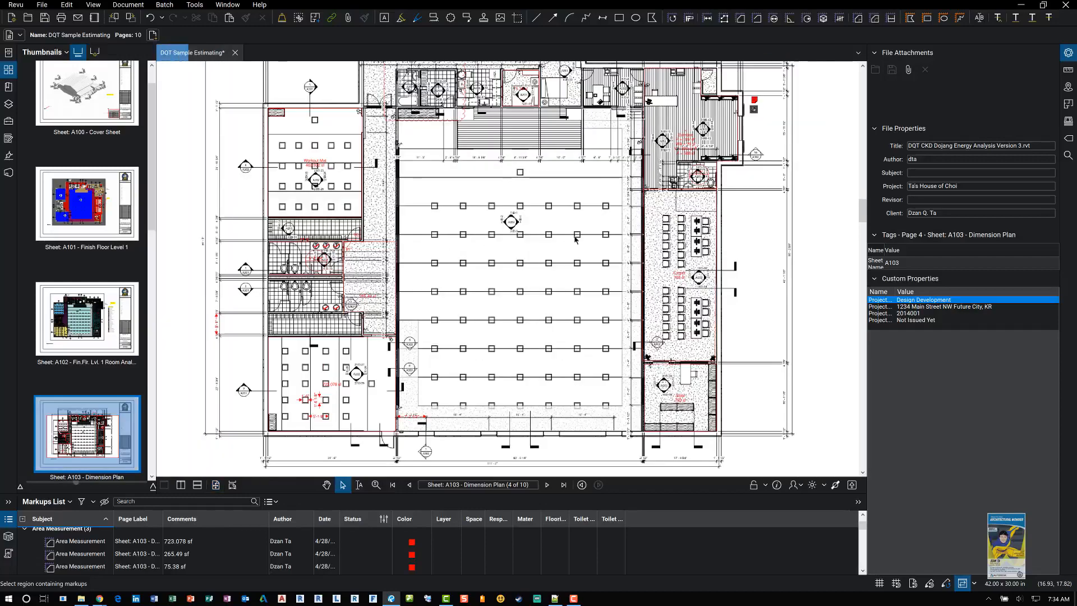
scroll(575, 239, "up", 3)
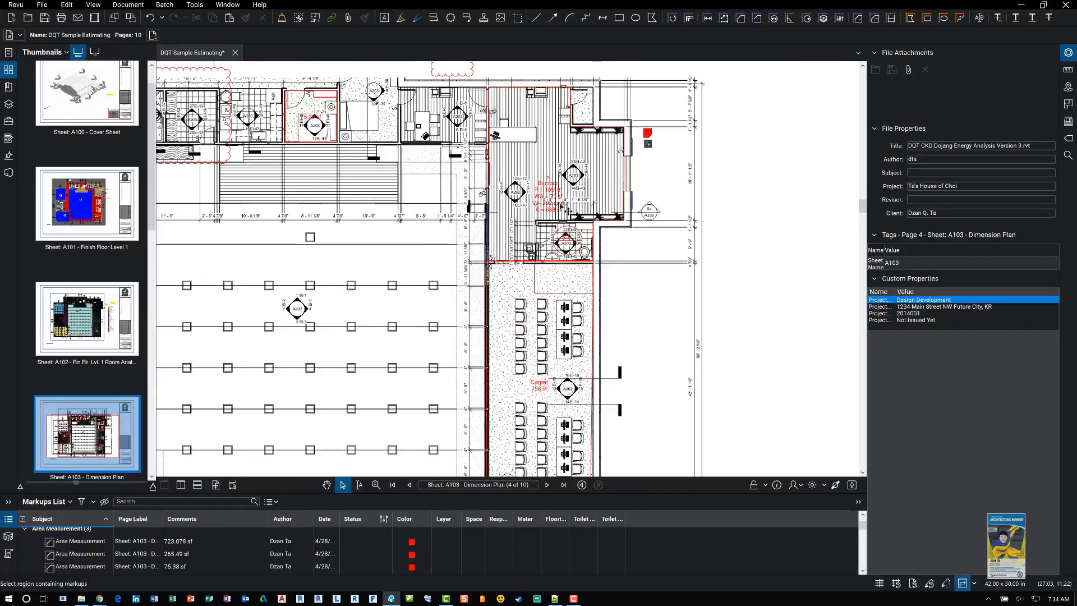
scroll(567, 210, "up", 3)
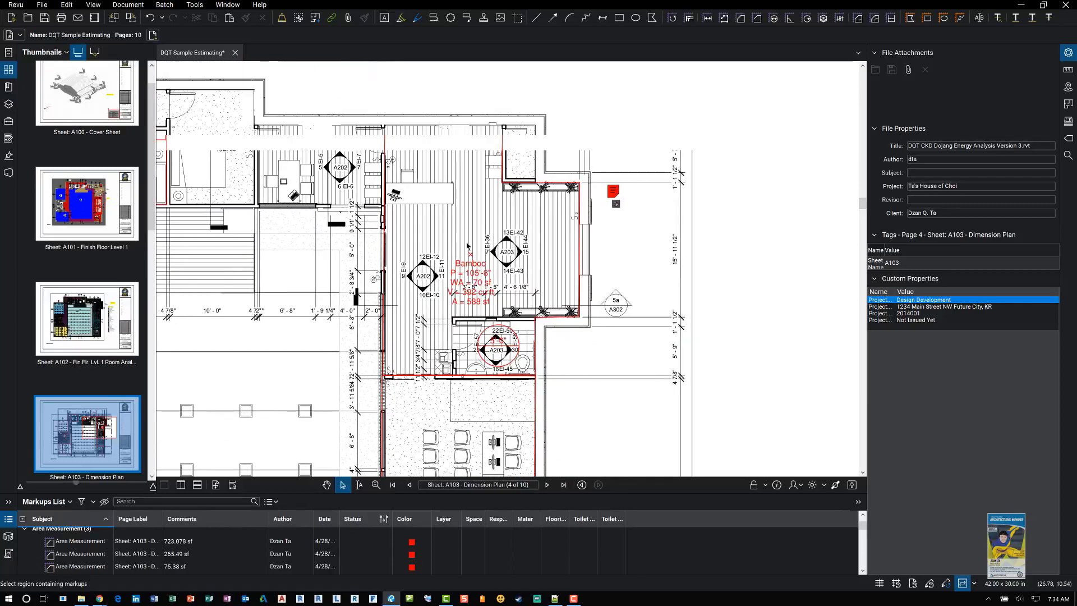
scroll(483, 261, "up", 2)
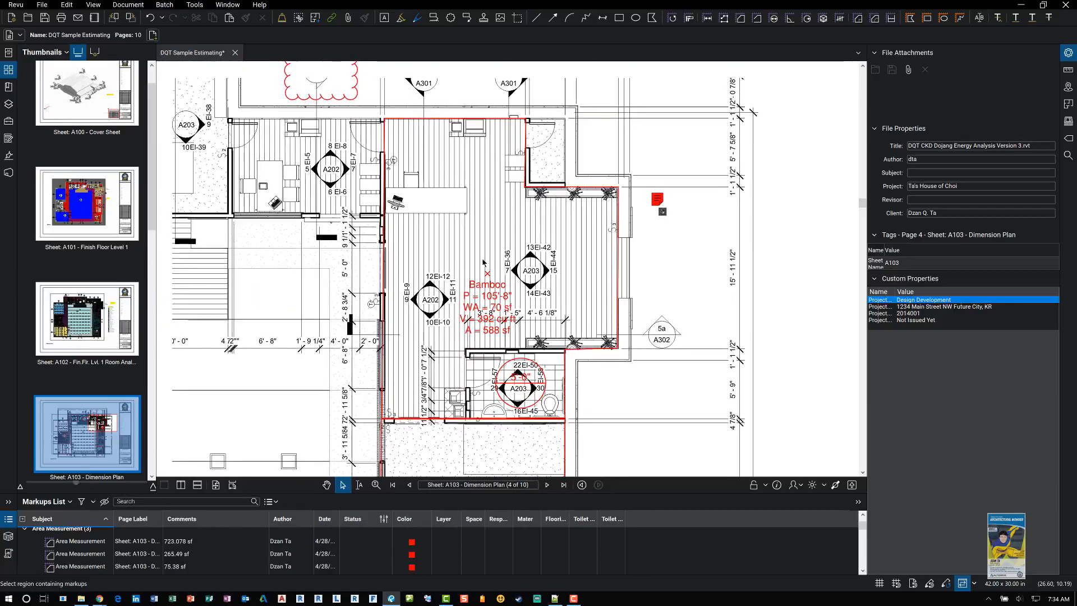
left_click(535, 144)
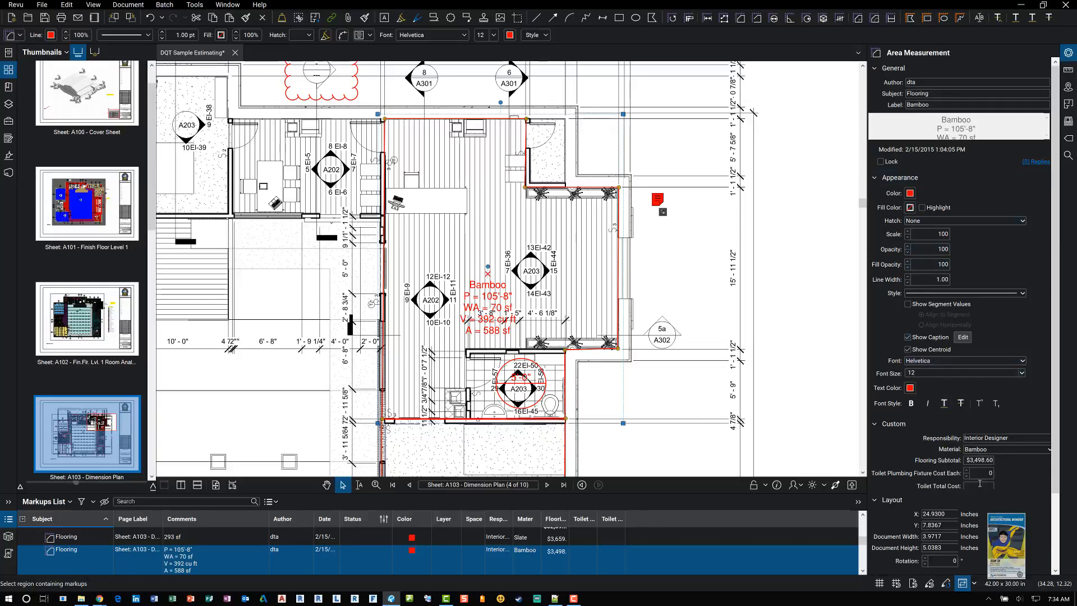
left_click_drag(1058, 282, 1054, 354)
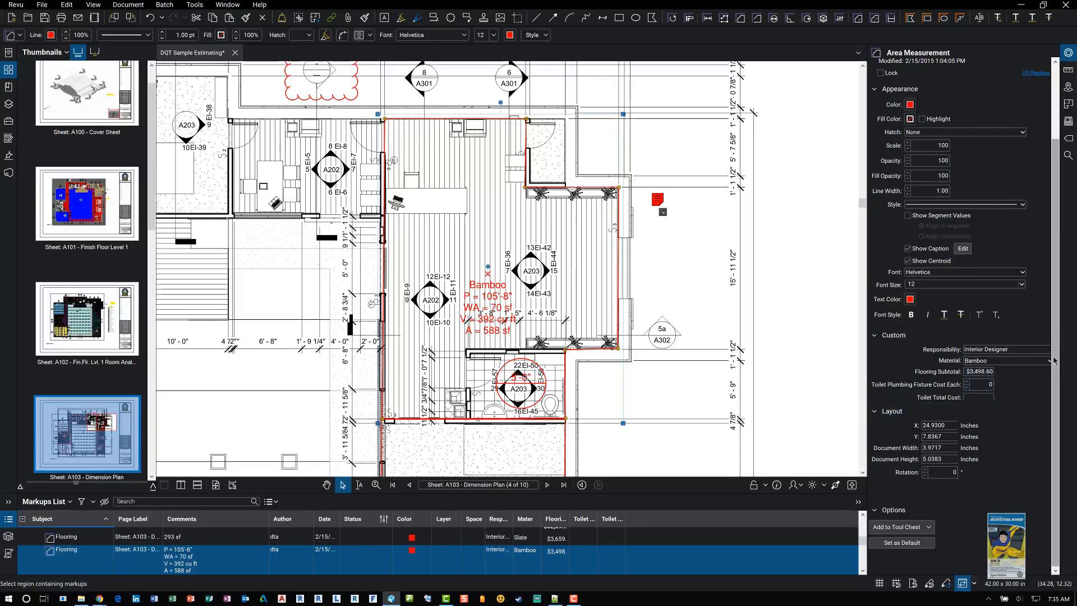
left_click(964, 249)
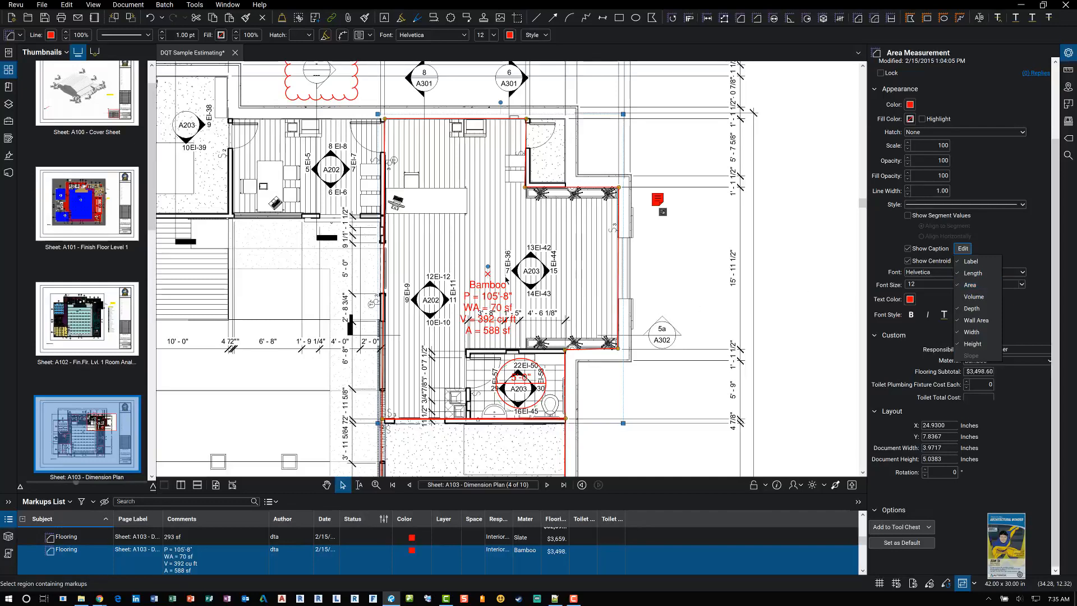
left_click(960, 346)
left_click(960, 335)
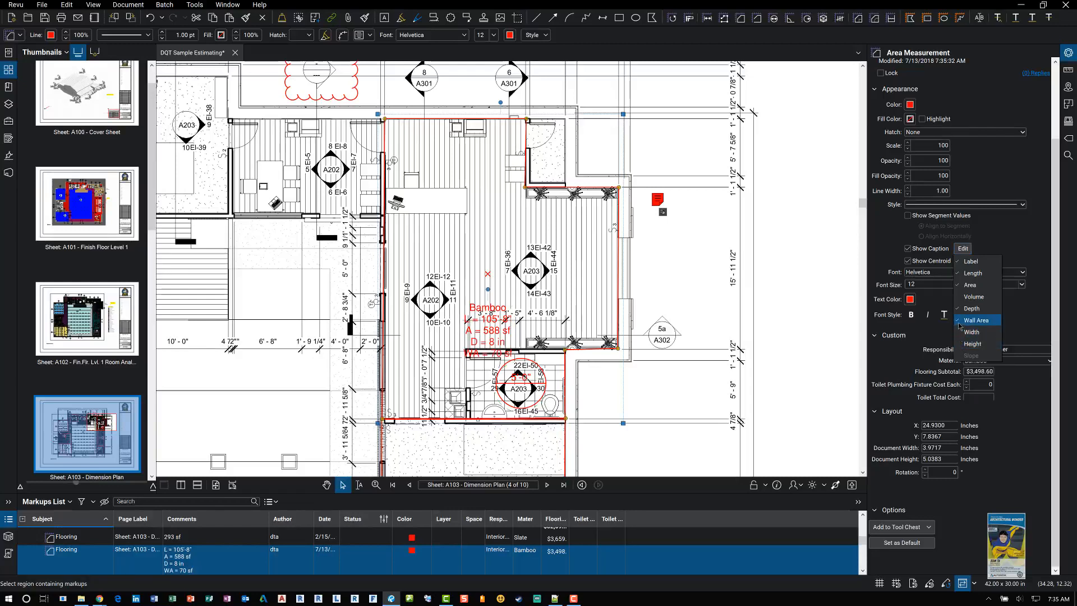
left_click(960, 323)
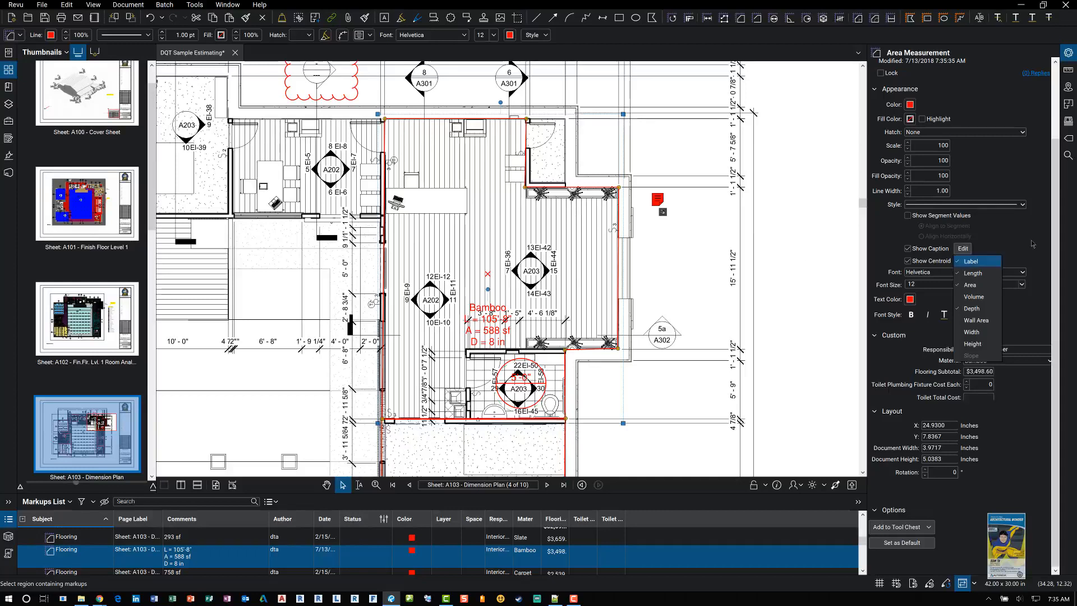
Step: Review the Bamboo measurement's subject and label properties
left_click_drag(1055, 208, 1056, 133)
left_click(958, 94)
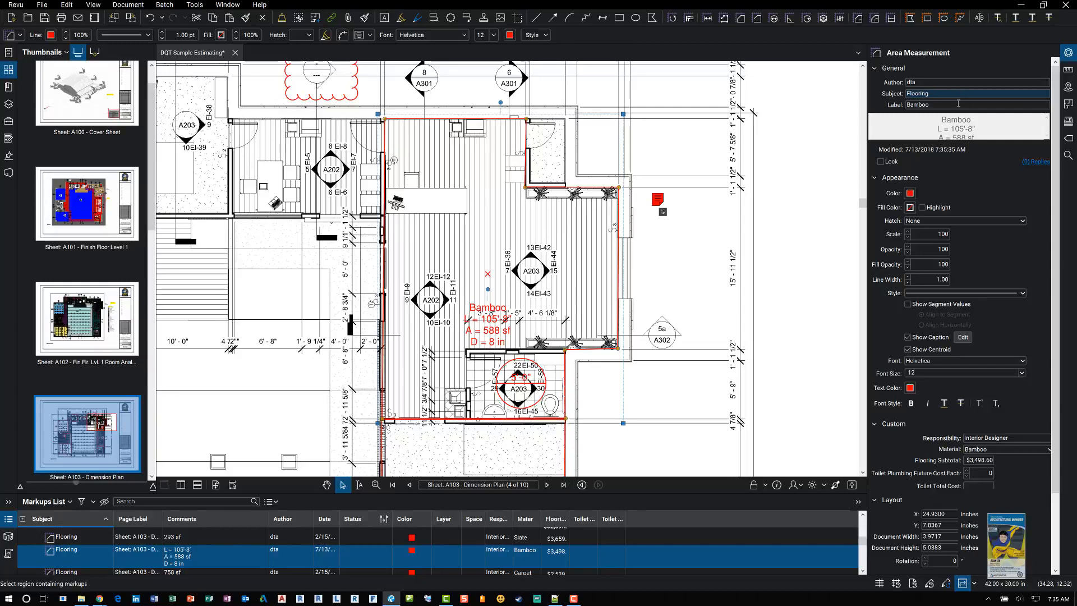
left_click(959, 103)
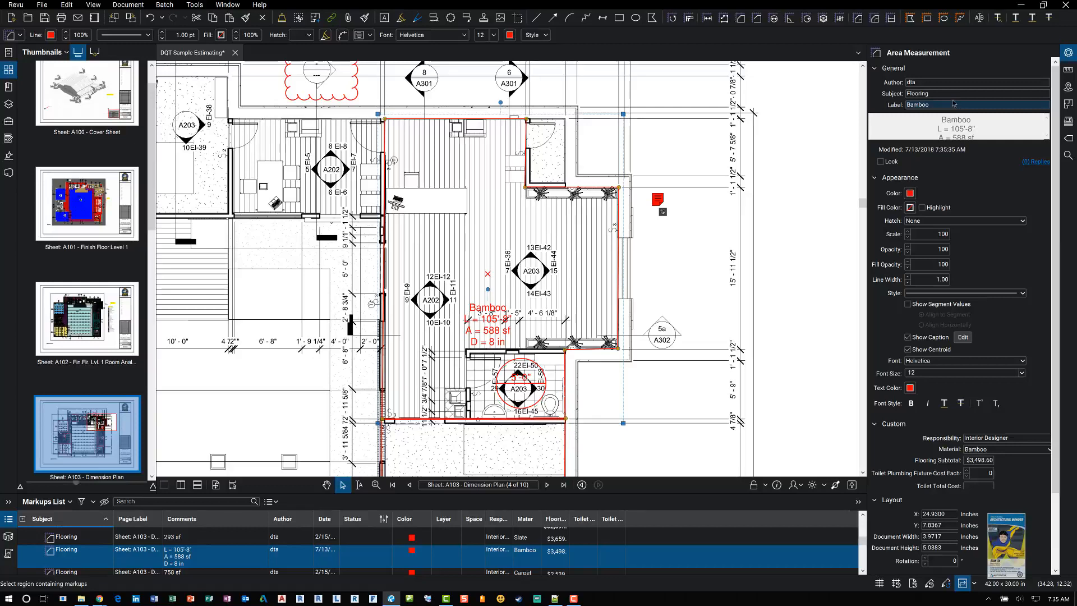
left_click(934, 94)
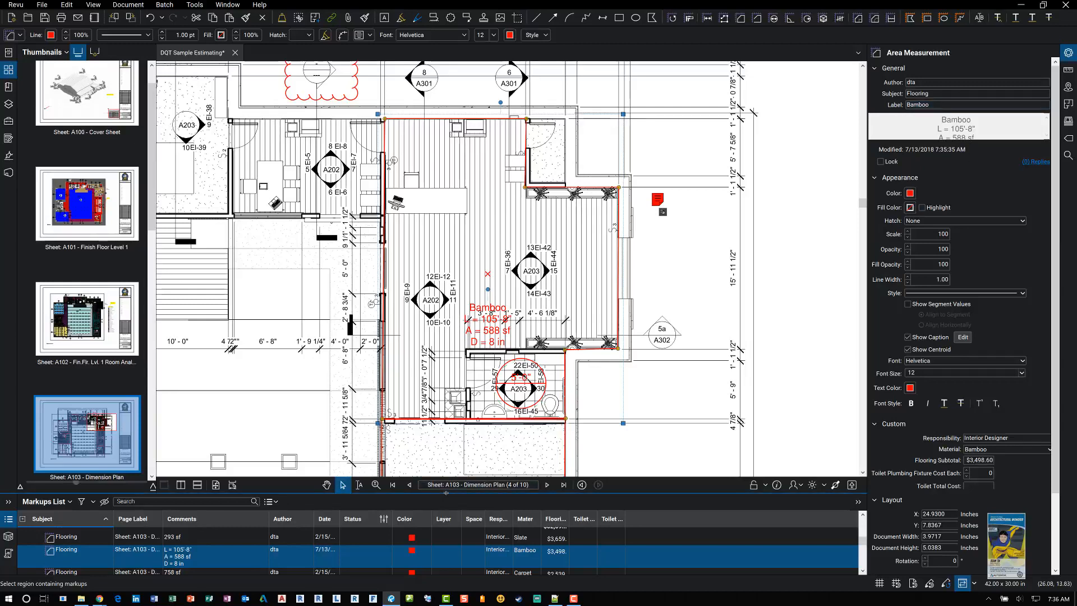
Step: Open the Material custom column for modification in the markups list's column manager
left_click_drag(447, 495, 447, 440)
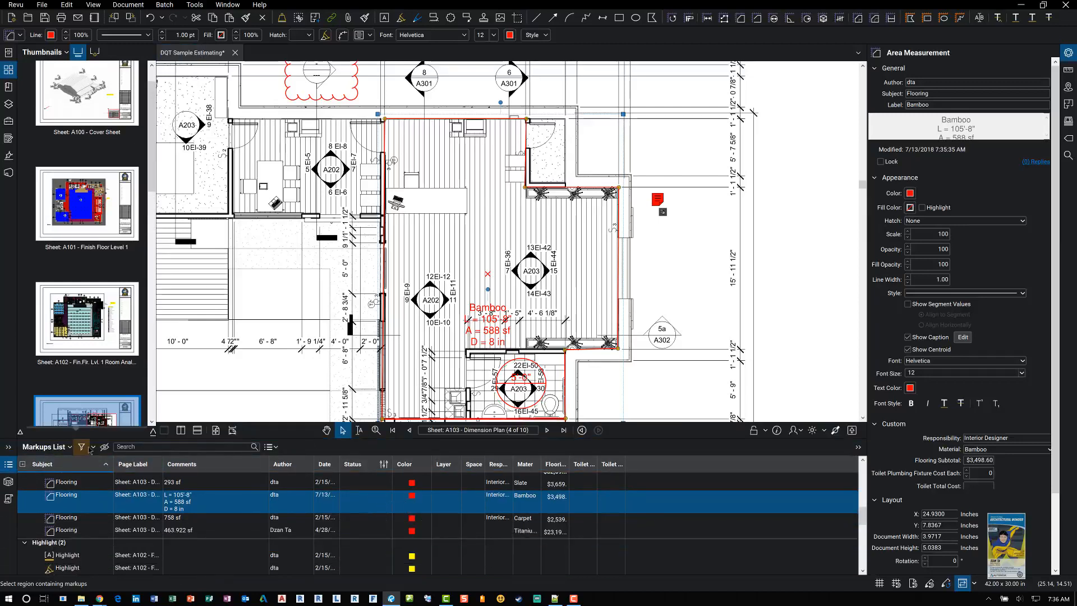
left_click(70, 447)
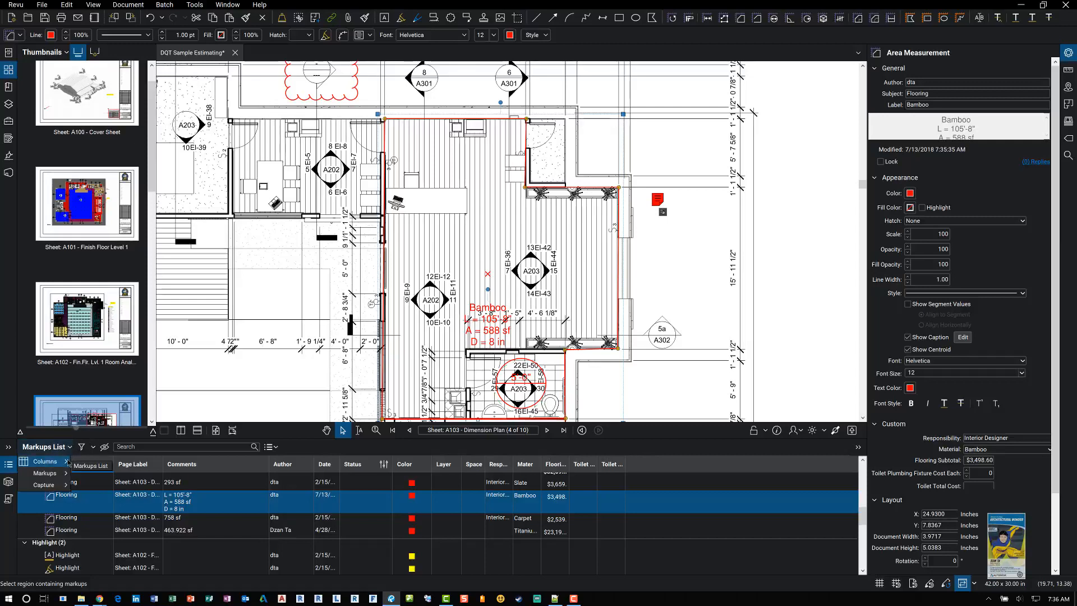
mouse_move(68, 464)
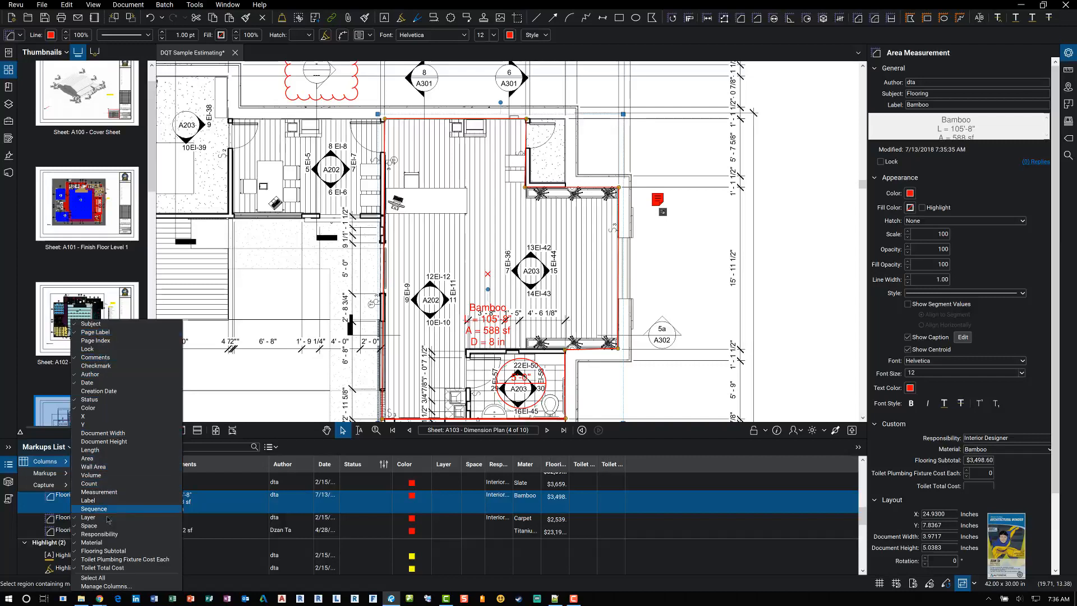
left_click(114, 587)
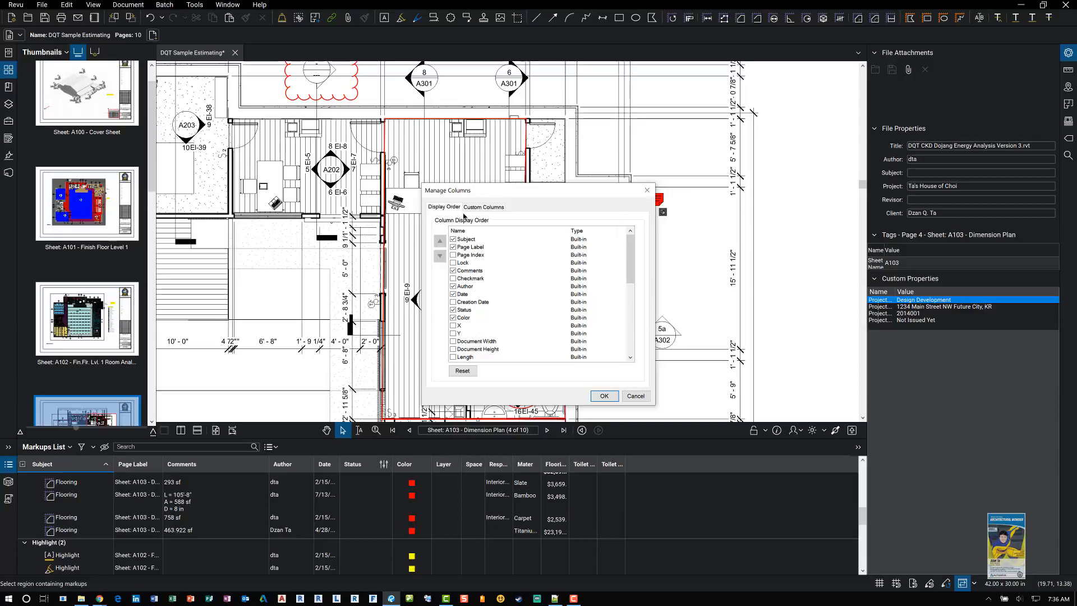
left_click(485, 207)
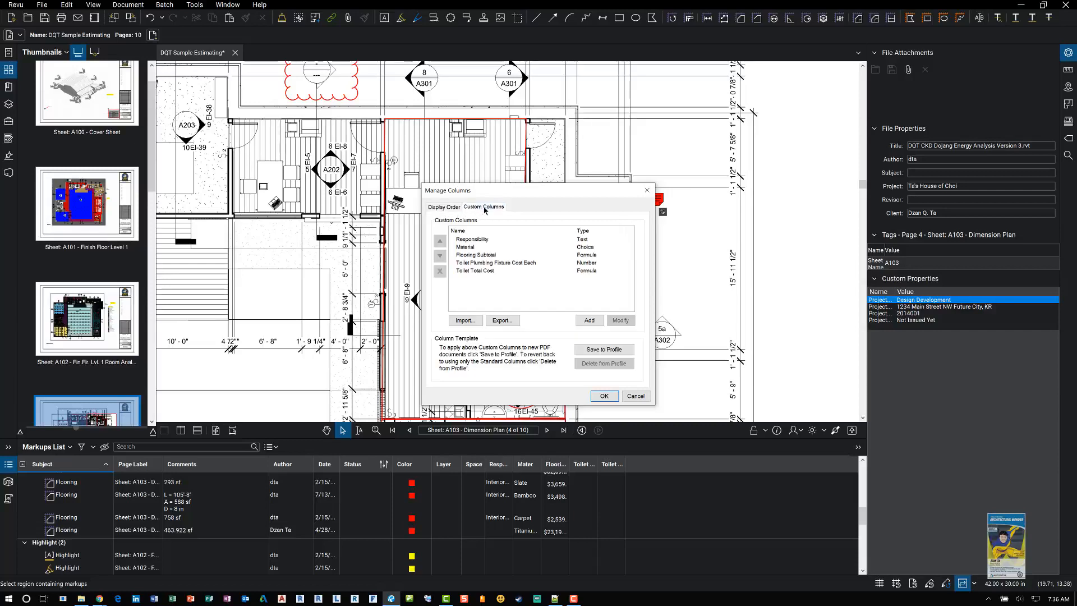
left_click(478, 243)
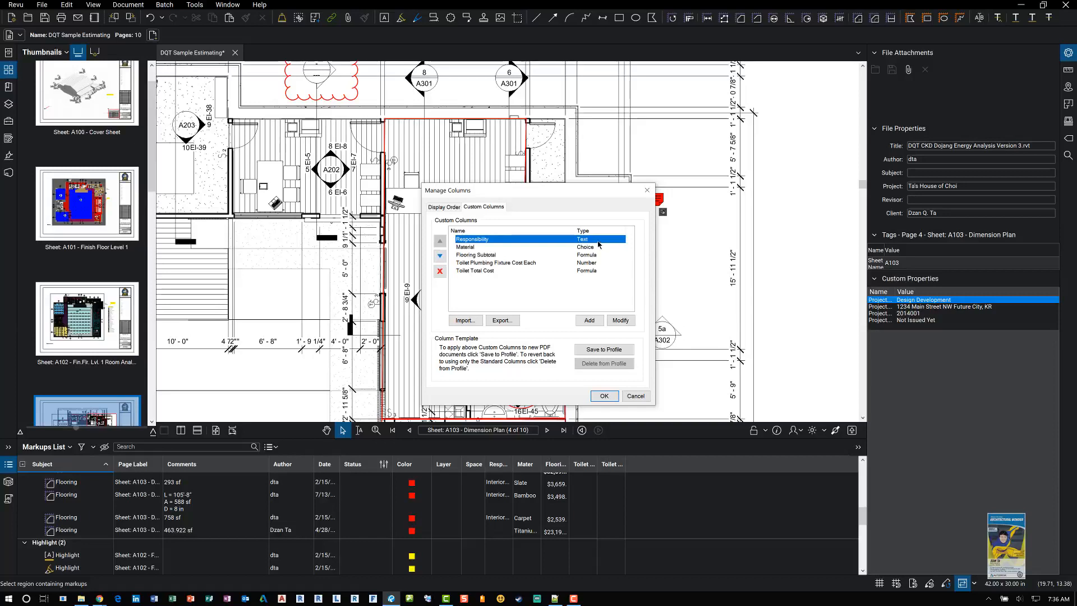
left_click(539, 249)
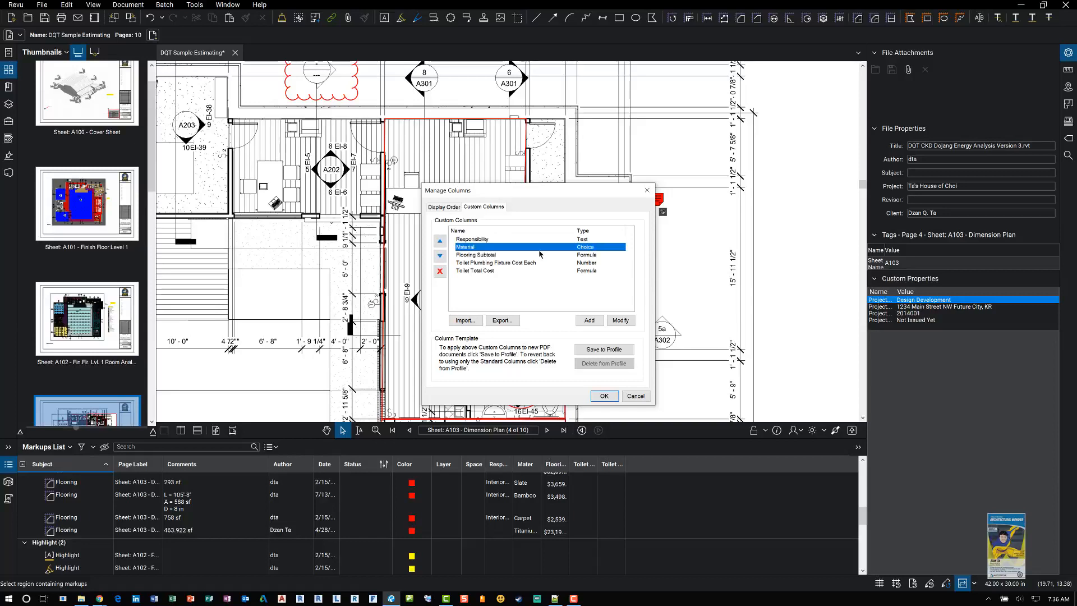
left_click(616, 320)
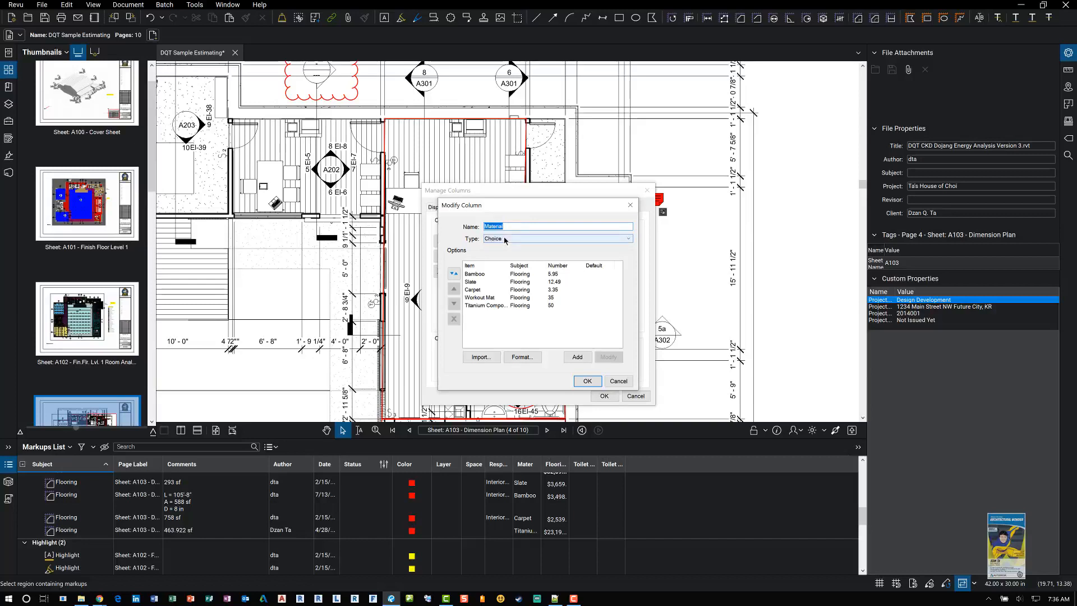
Step: Set the Bamboo material choice's numeric value to 9 and confirm the column changes
left_click(480, 275)
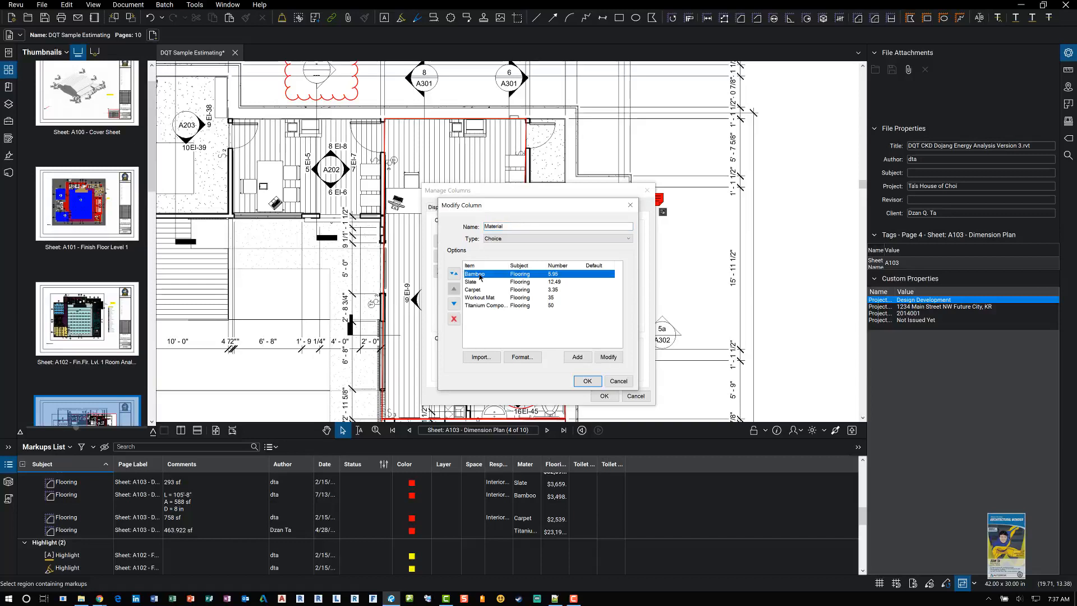
left_click(609, 357)
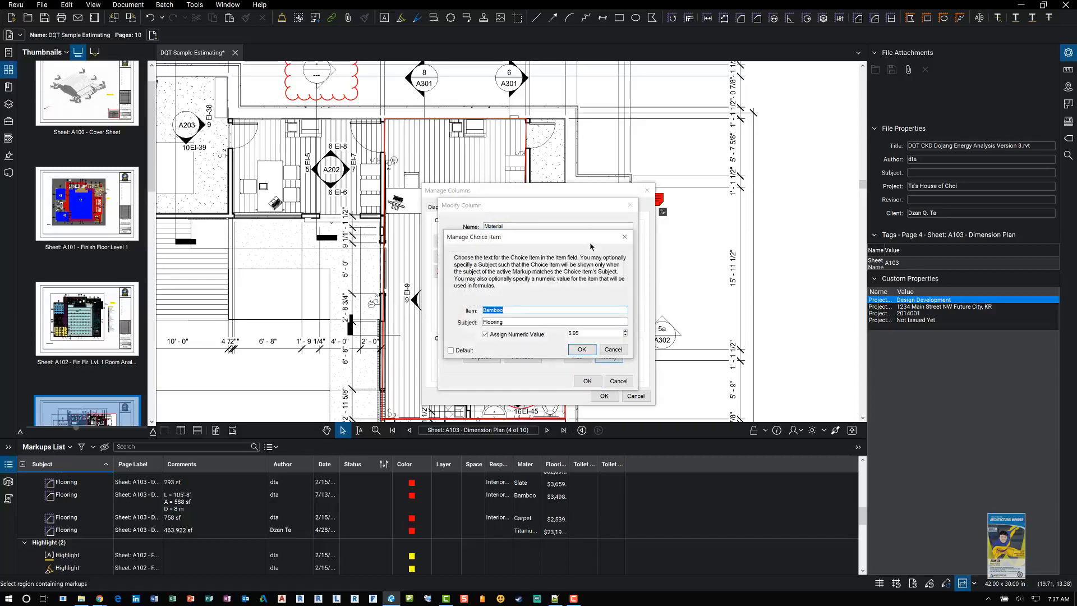
left_click_drag(591, 239, 723, 245)
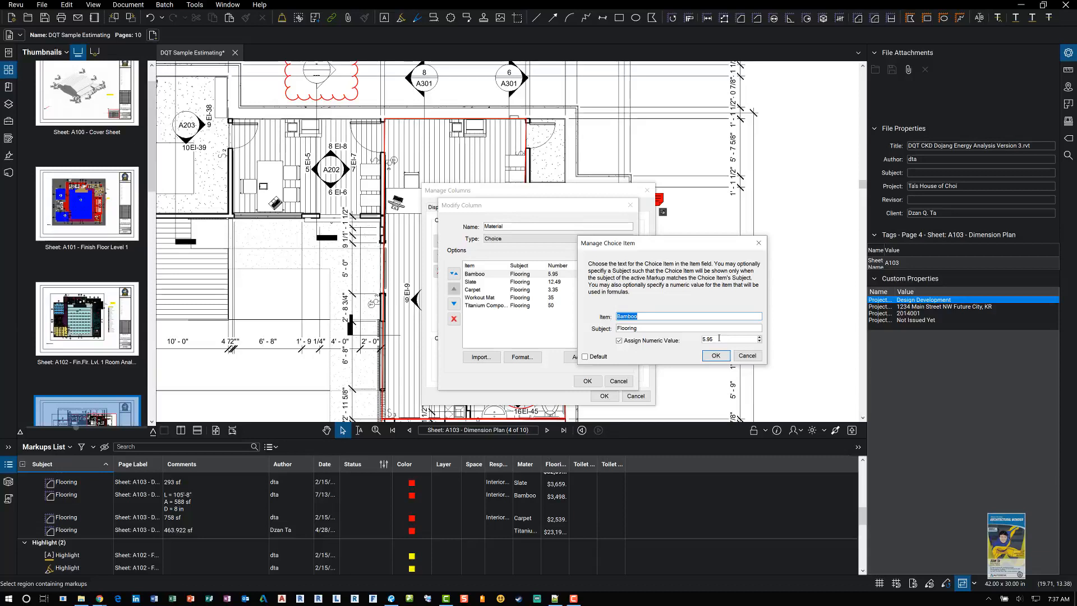
left_click(719, 339)
left_click_drag(719, 338, 701, 338)
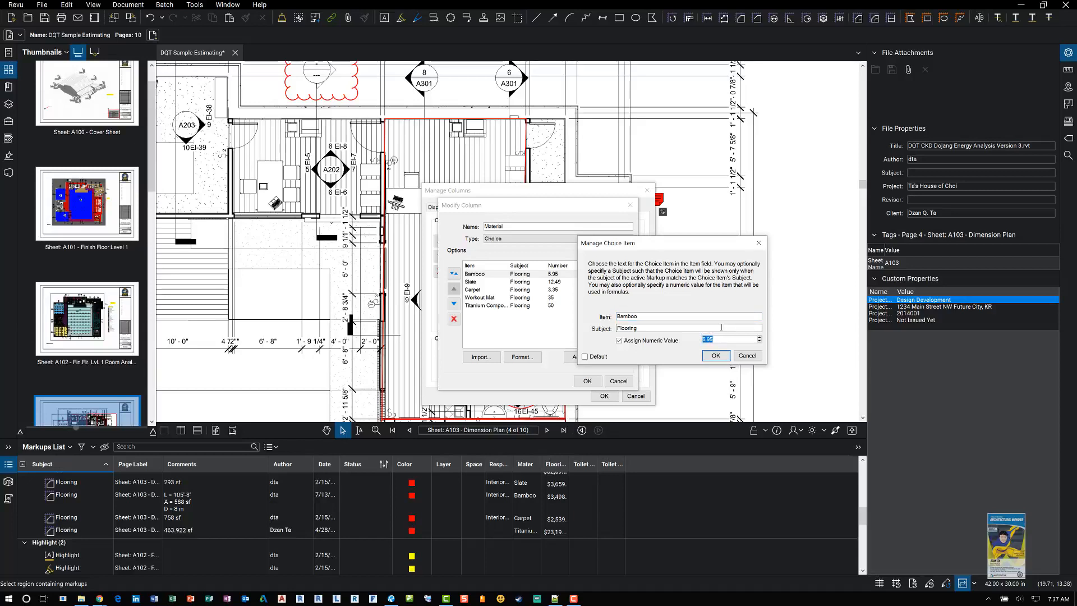
type("9")
left_click(718, 356)
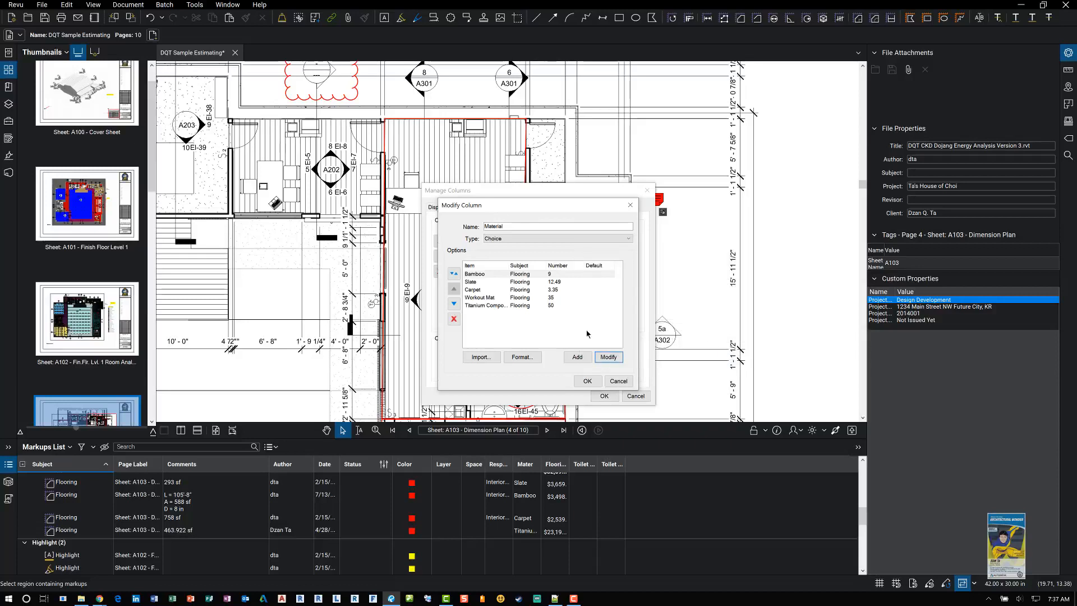
left_click(587, 381)
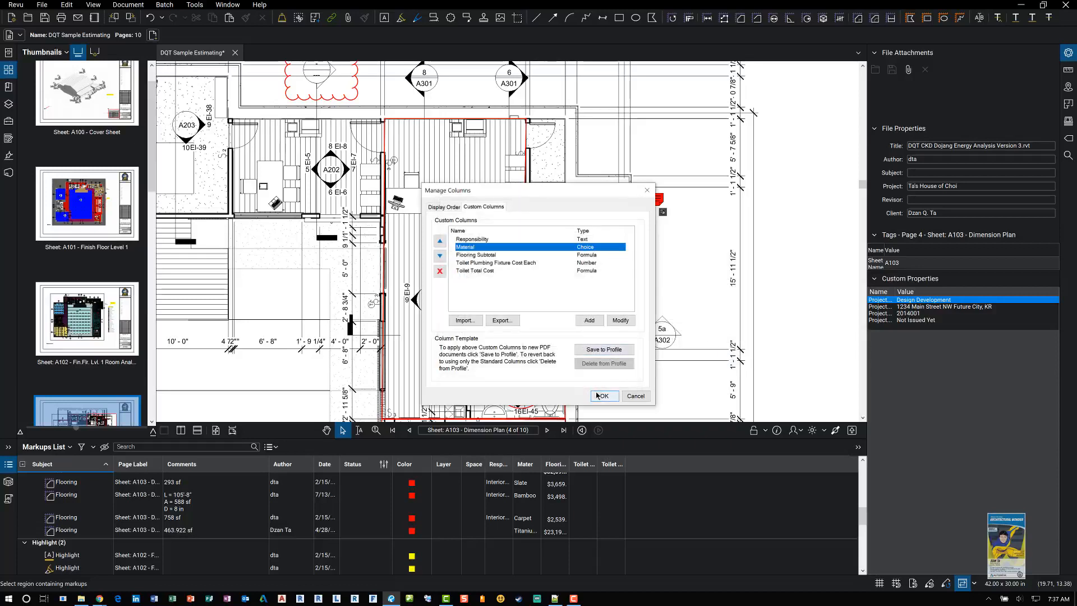
left_click(600, 395)
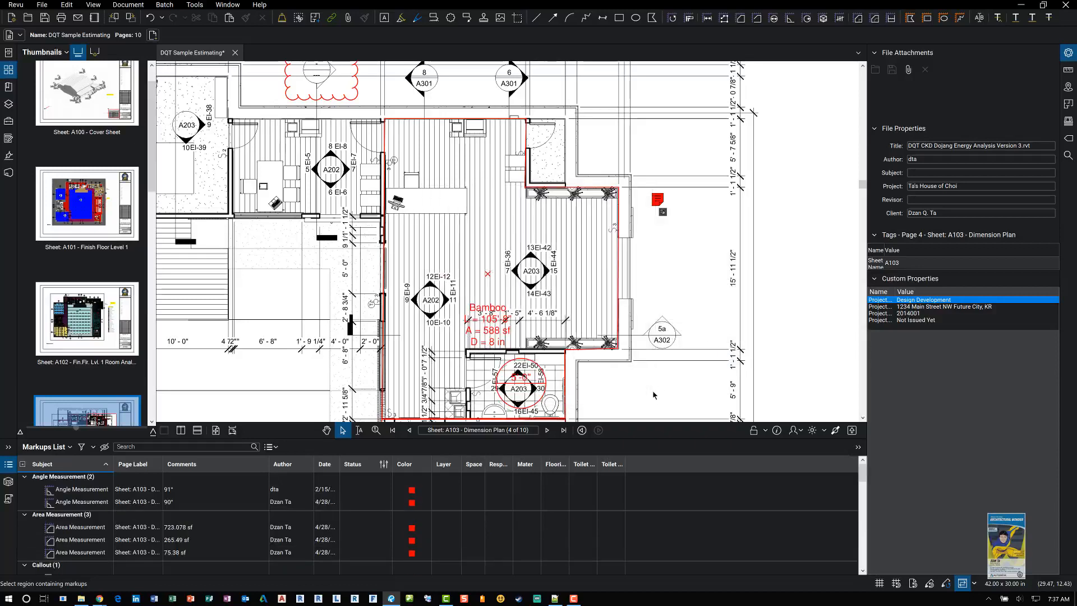
Step: Select the Bamboo markup and review its flooring subtotal property
left_click(627, 212)
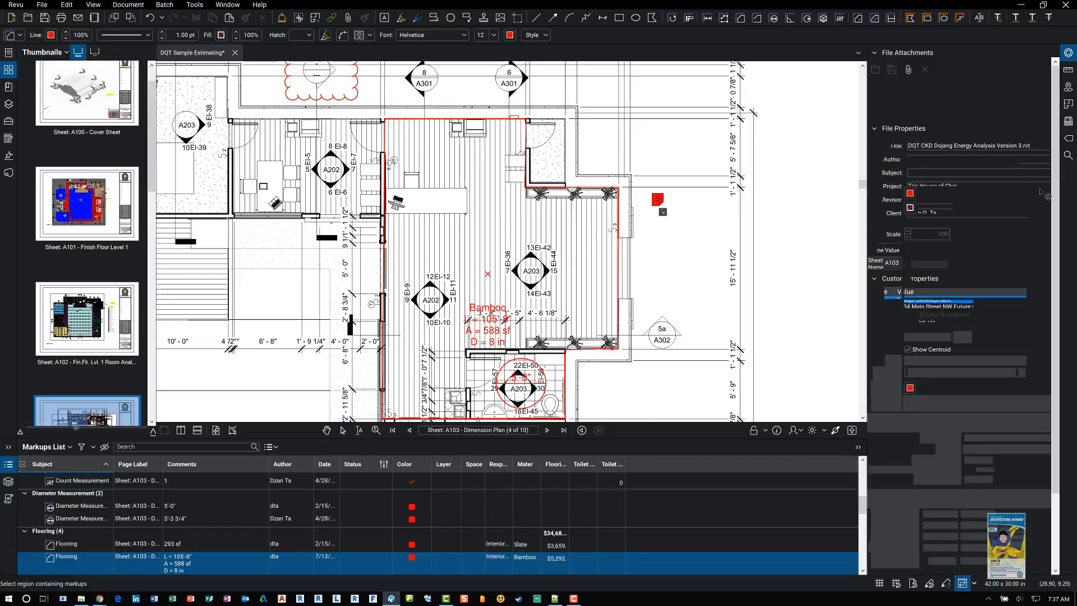
scroll(1055, 257, "down", 1)
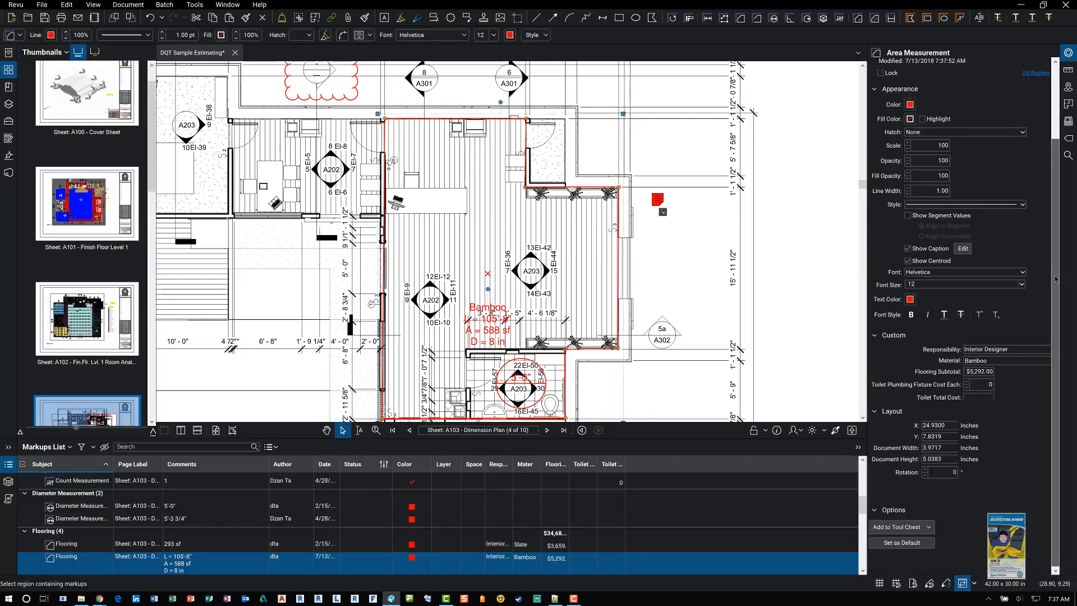
left_click(977, 371)
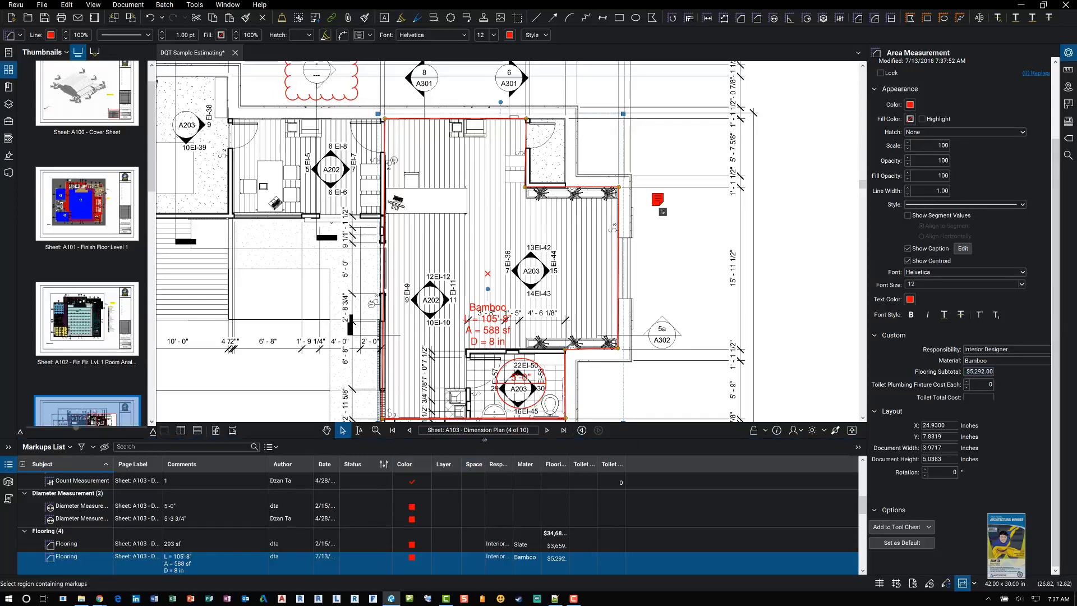
Step: Widen the Material column in the markups list
left_click_drag(486, 440, 489, 386)
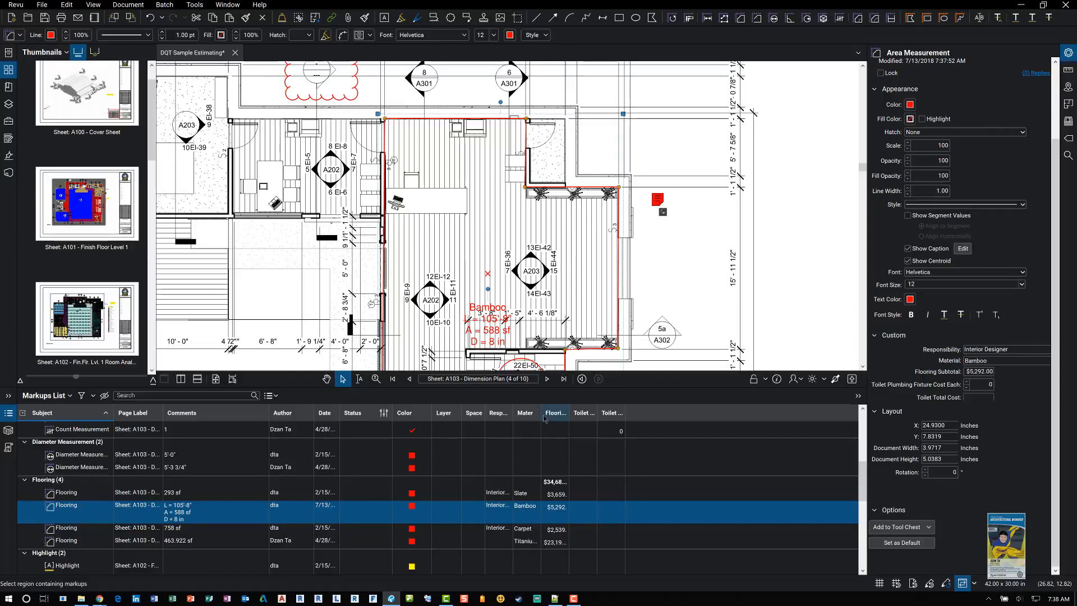
left_click_drag(542, 412, 609, 412)
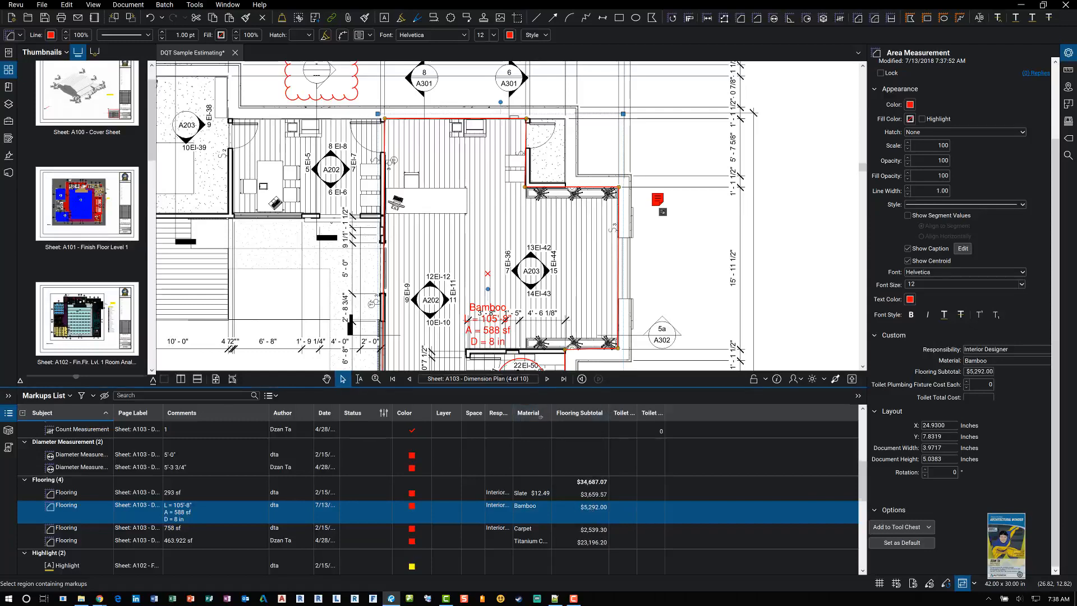
left_click_drag(541, 417, 542, 481)
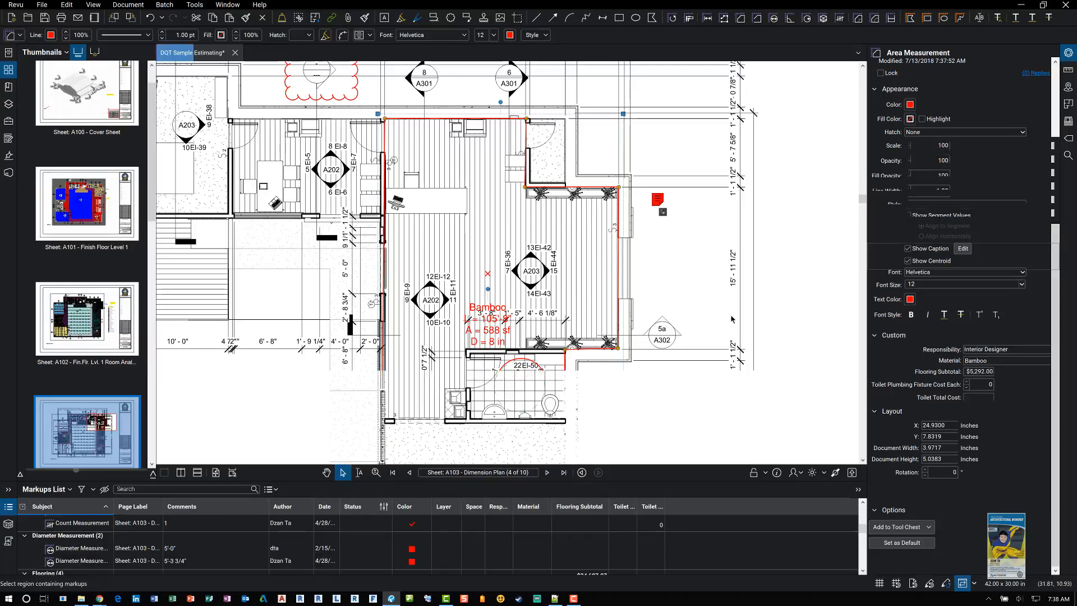
left_click(732, 319)
scroll(731, 320, "down", 5)
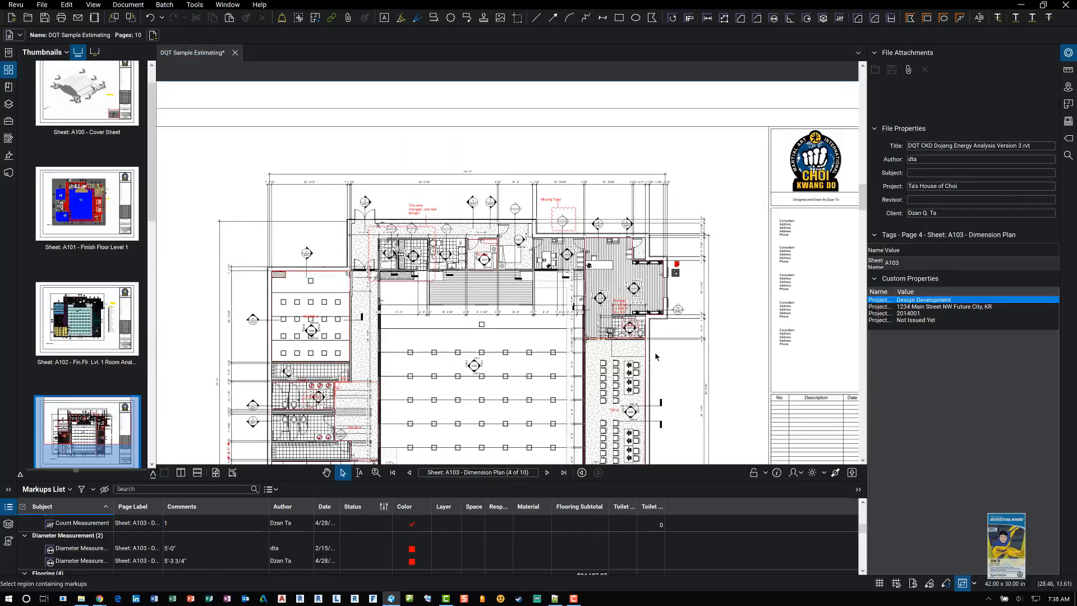
left_click_drag(655, 355, 636, 295)
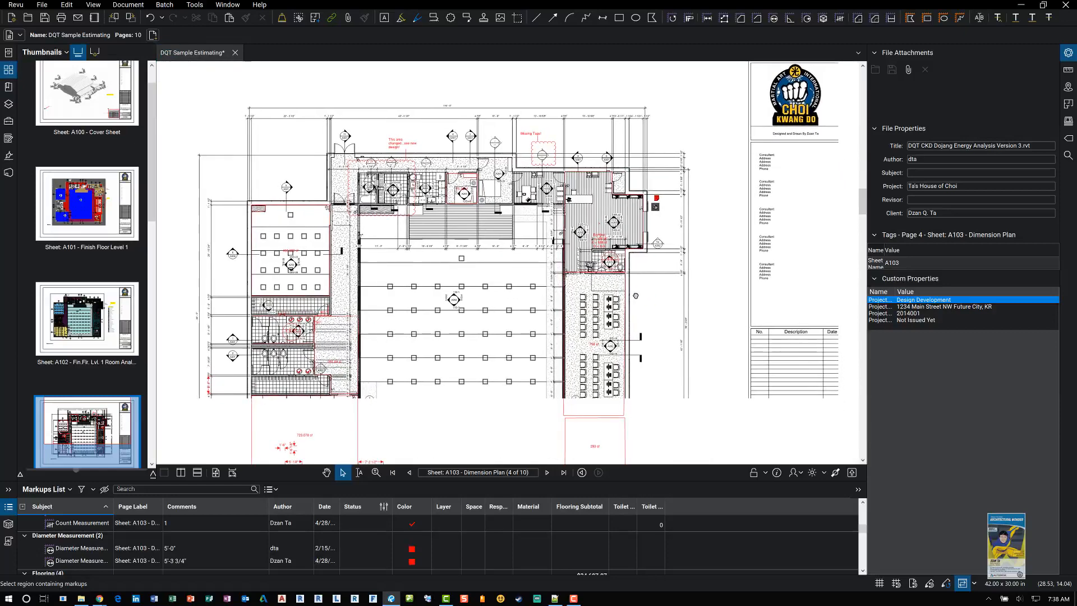
Step: Zoom out to the whole Dimension Plan sheet and collapse the markups list
scroll(635, 296, "down", 1)
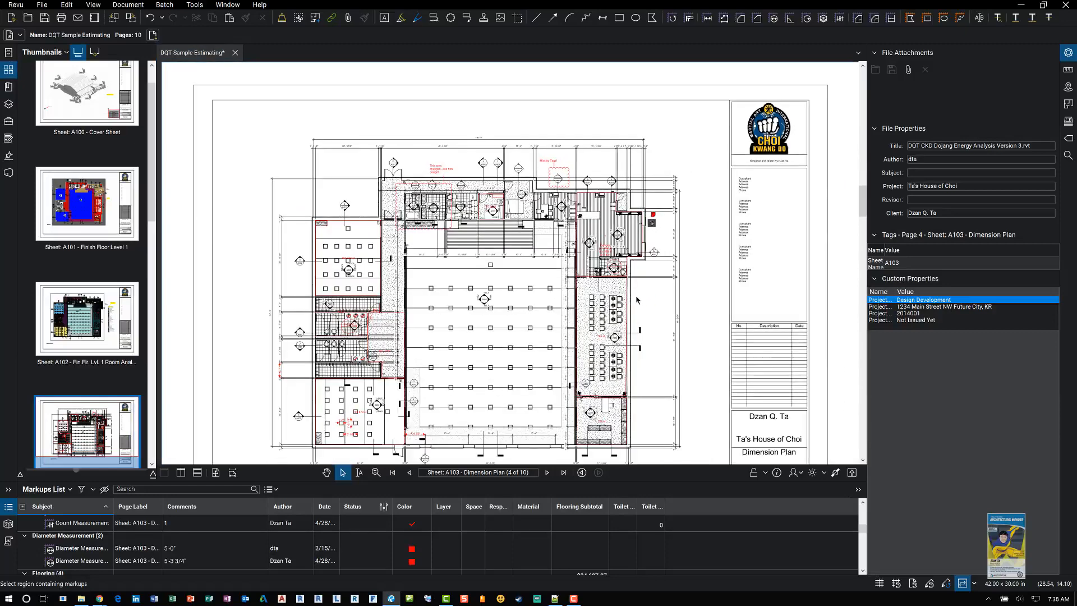
scroll(636, 295, "down", 1)
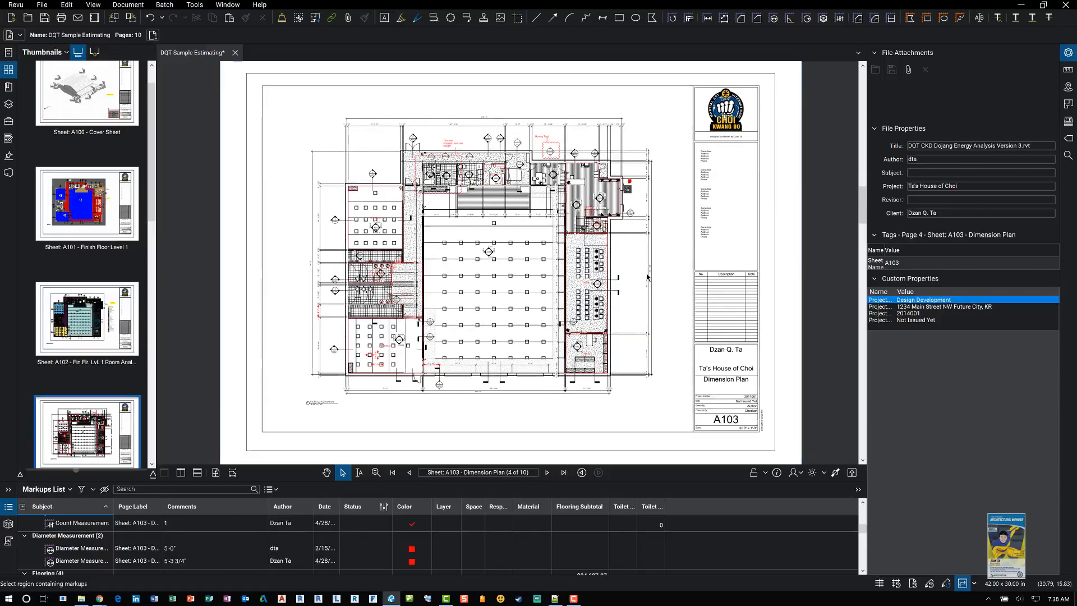
double_click(533, 479)
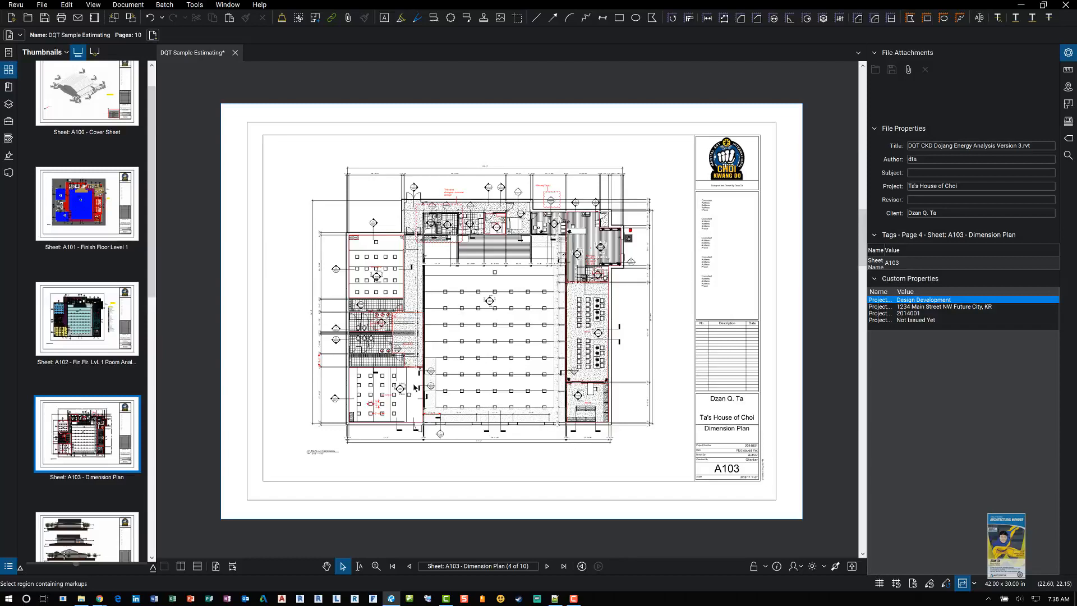
Step: Browse to the A302 Sections sheet, then return to the A103 Dimension Plan and pan around its upper area
left_click(151, 535)
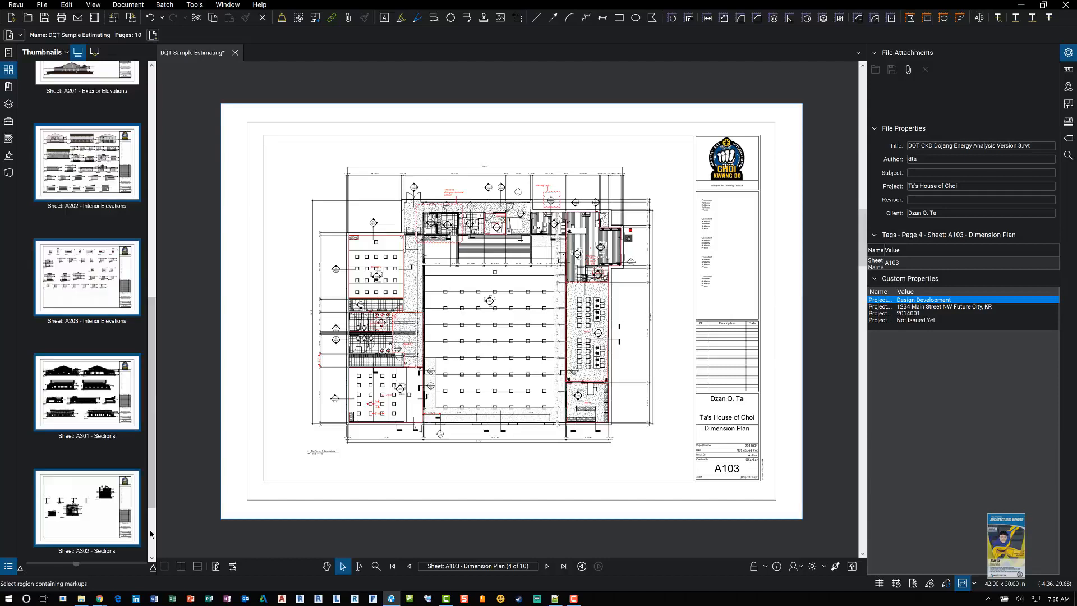
left_click(119, 485)
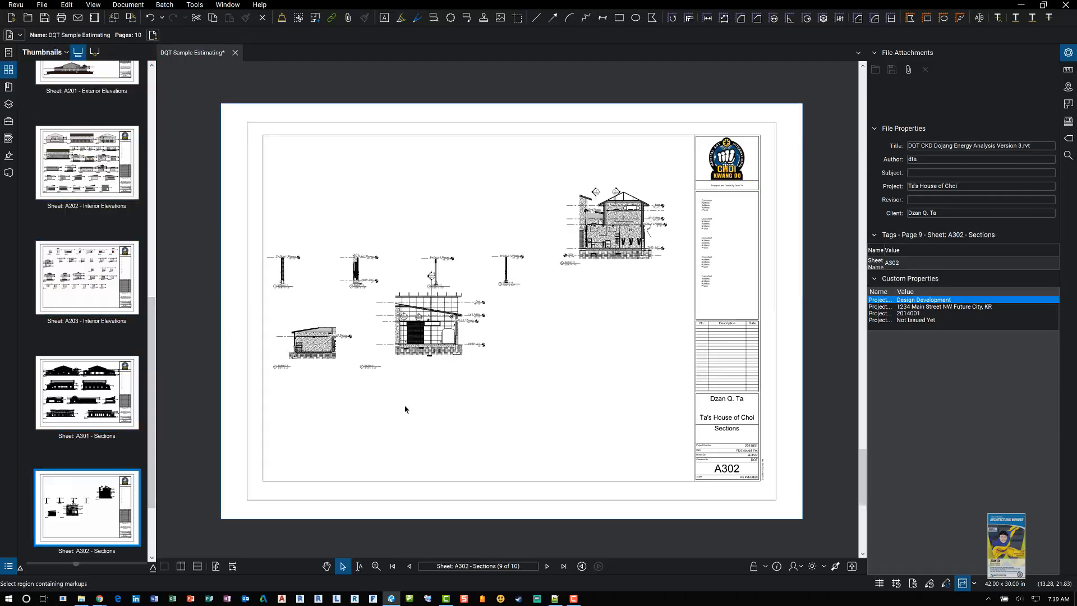
scroll(346, 337, "up", 5)
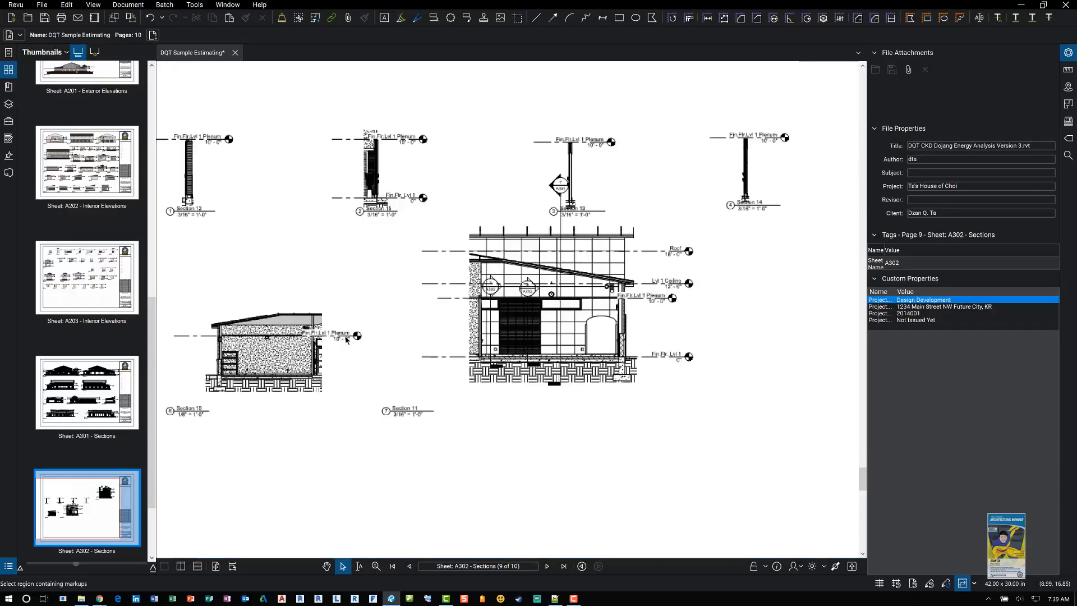
left_click_drag(345, 340, 421, 344)
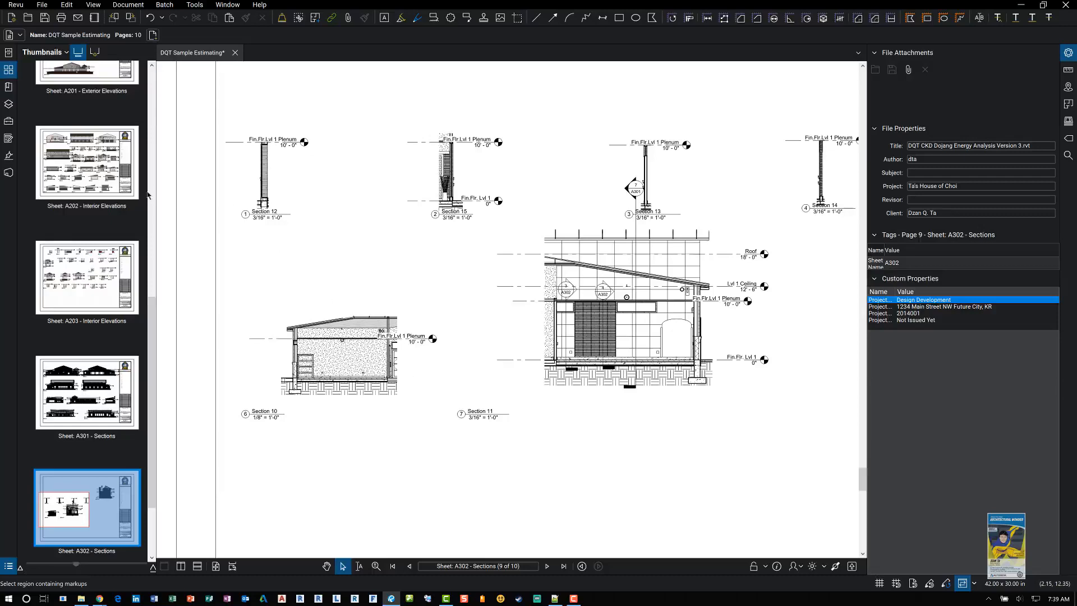
left_click(153, 98)
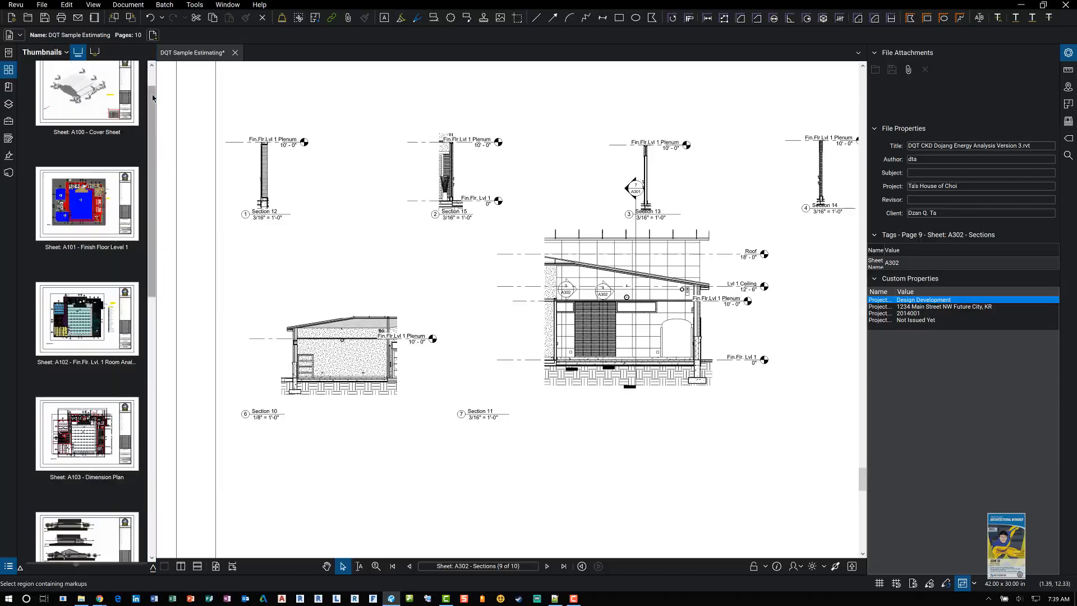
left_click(87, 434)
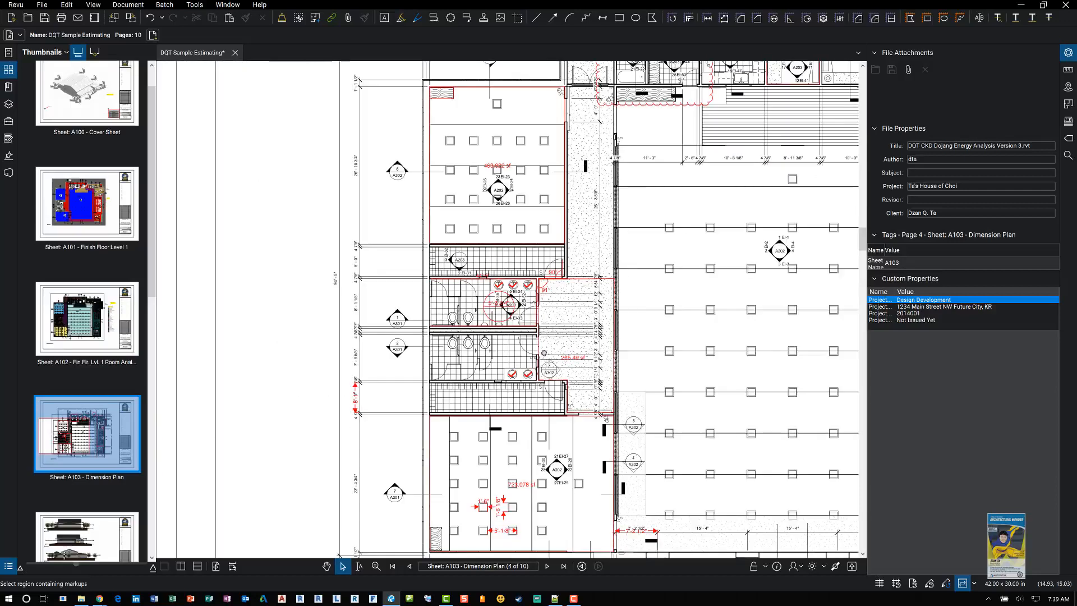
left_click_drag(627, 281, 478, 422)
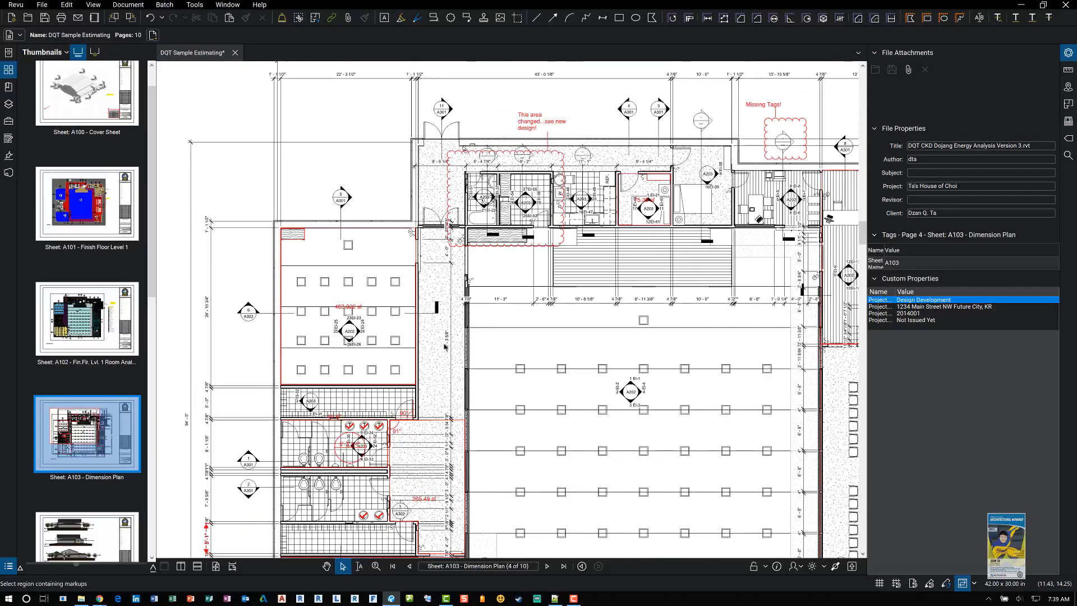
left_click_drag(531, 309, 500, 397)
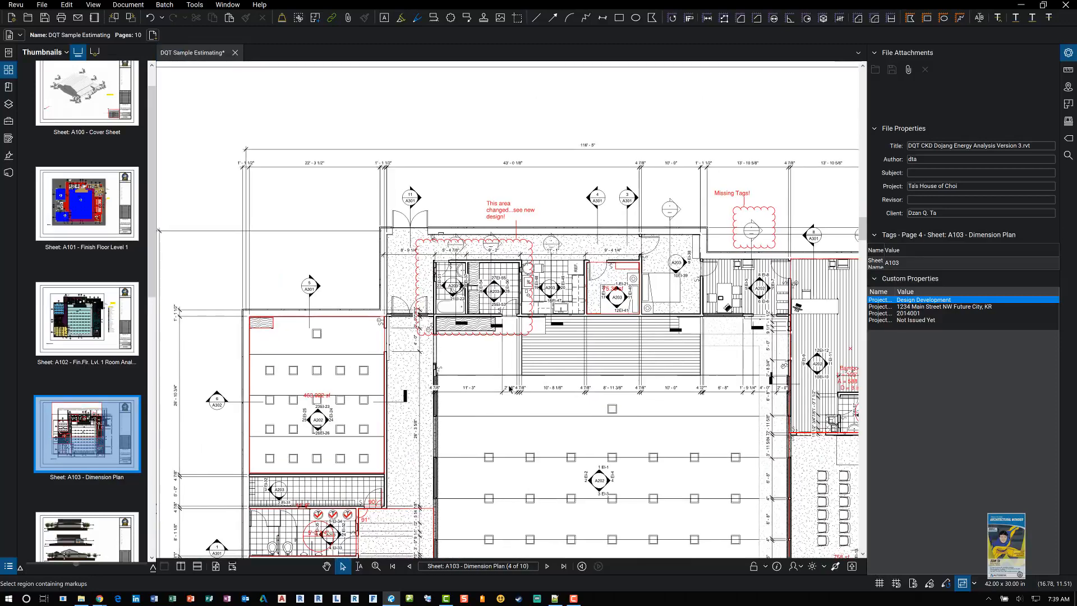
left_click_drag(616, 324, 385, 344)
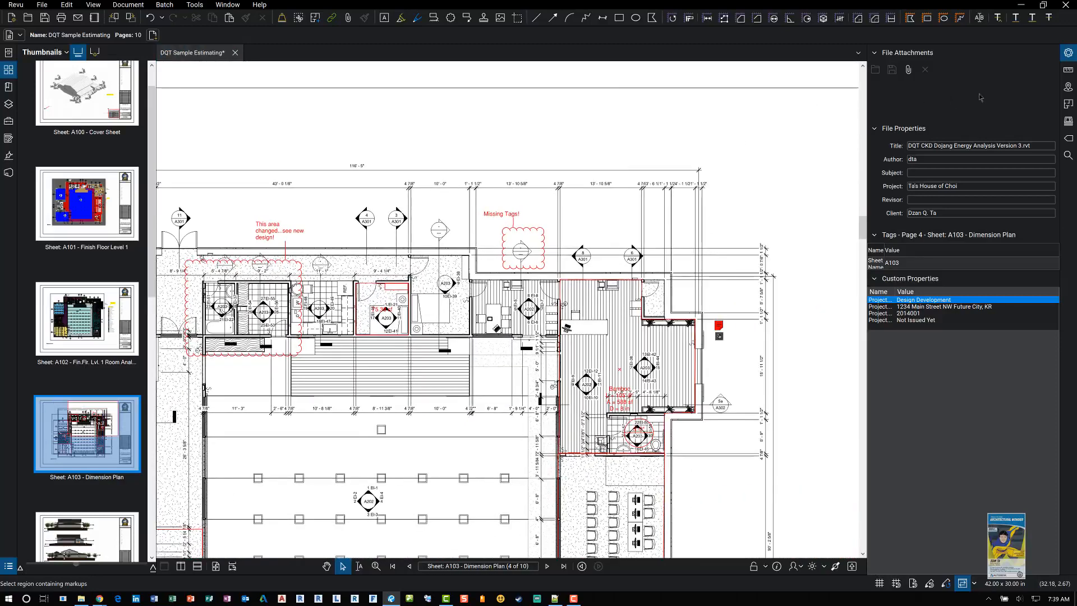
Step: Open the Measurements panel and set the measurement precision to 1/8
left_click(1069, 72)
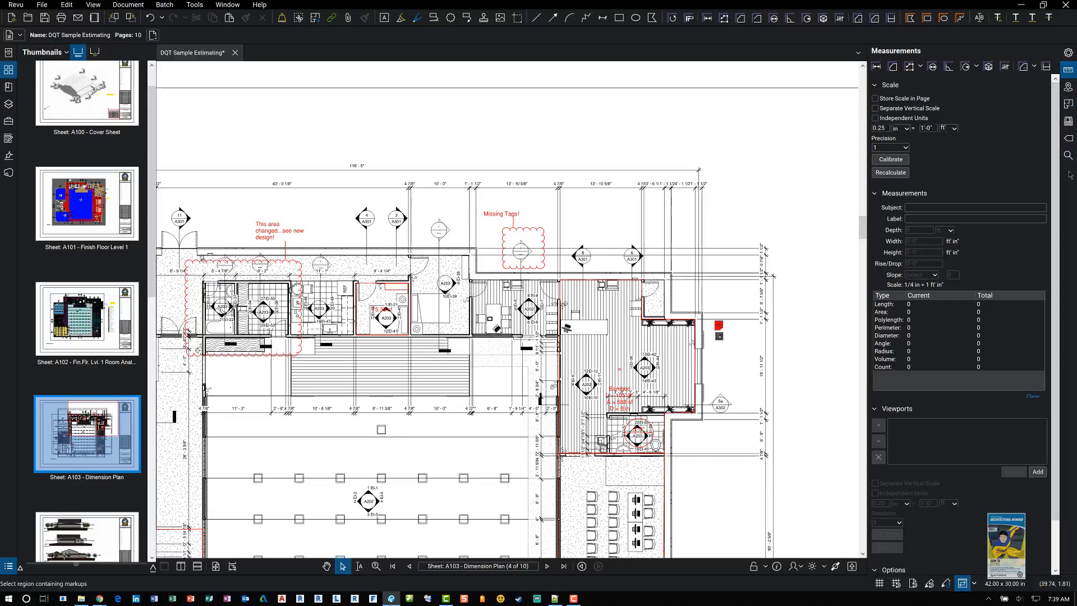
key("ctrl")
key("ctrl")
key("ctrl")
right_click(1069, 176)
mouse_move(1036, 183)
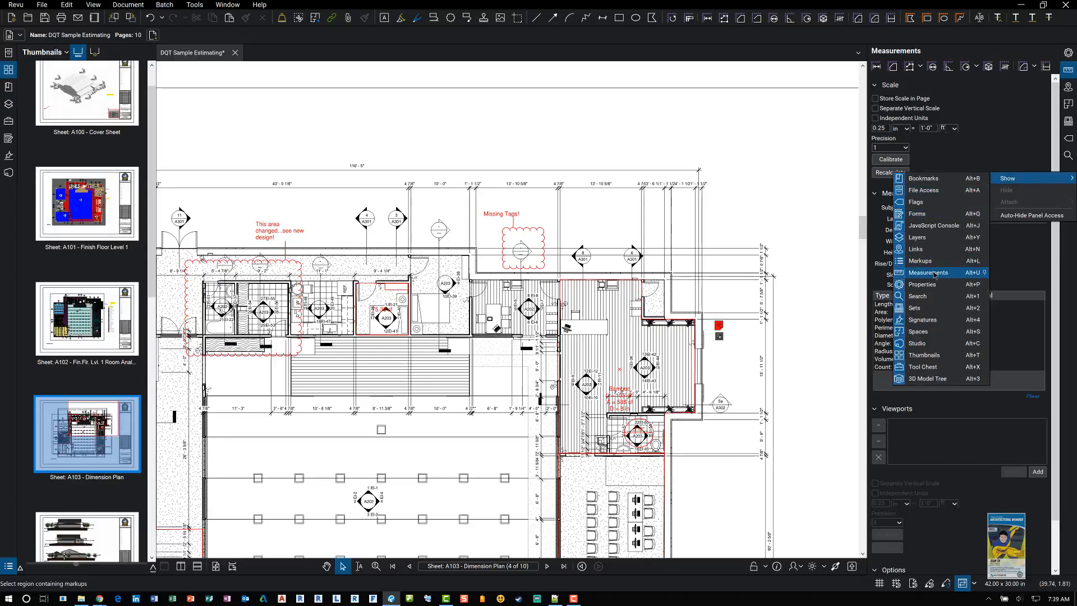
left_click(973, 42)
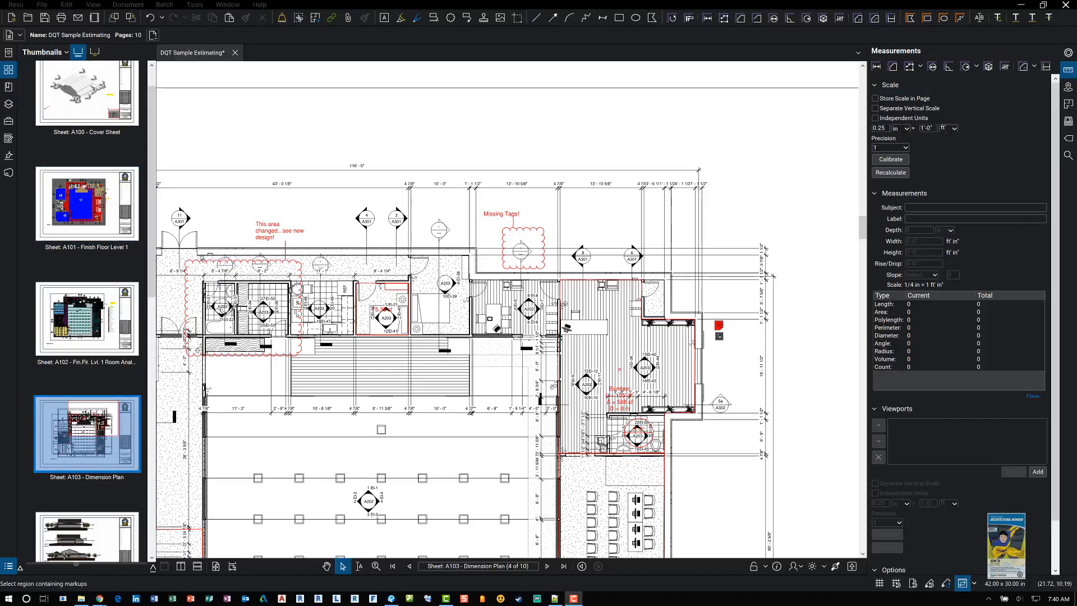
left_click(905, 148)
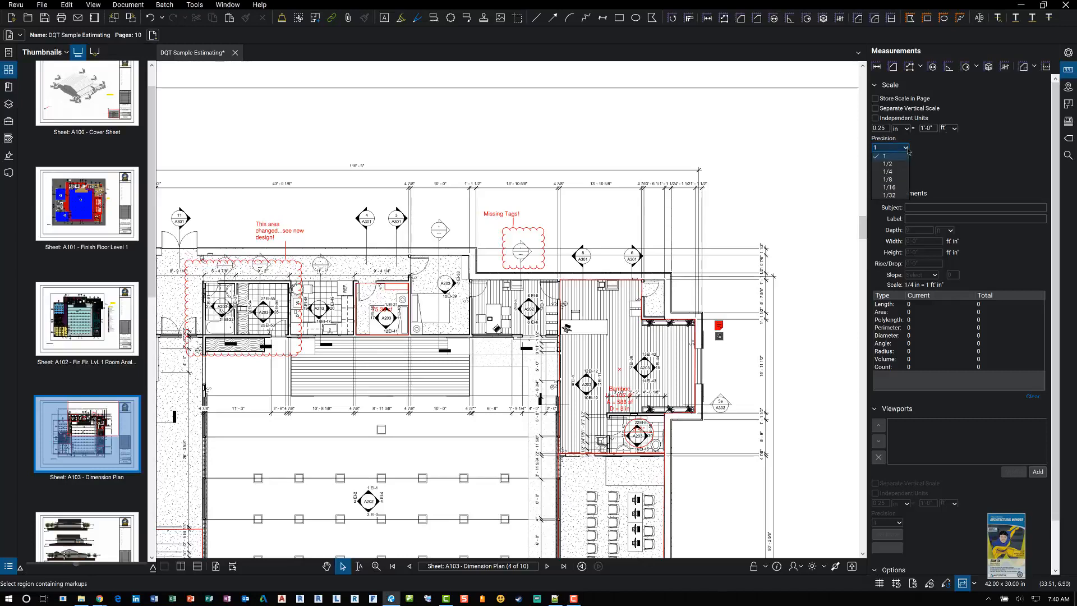
left_click(897, 180)
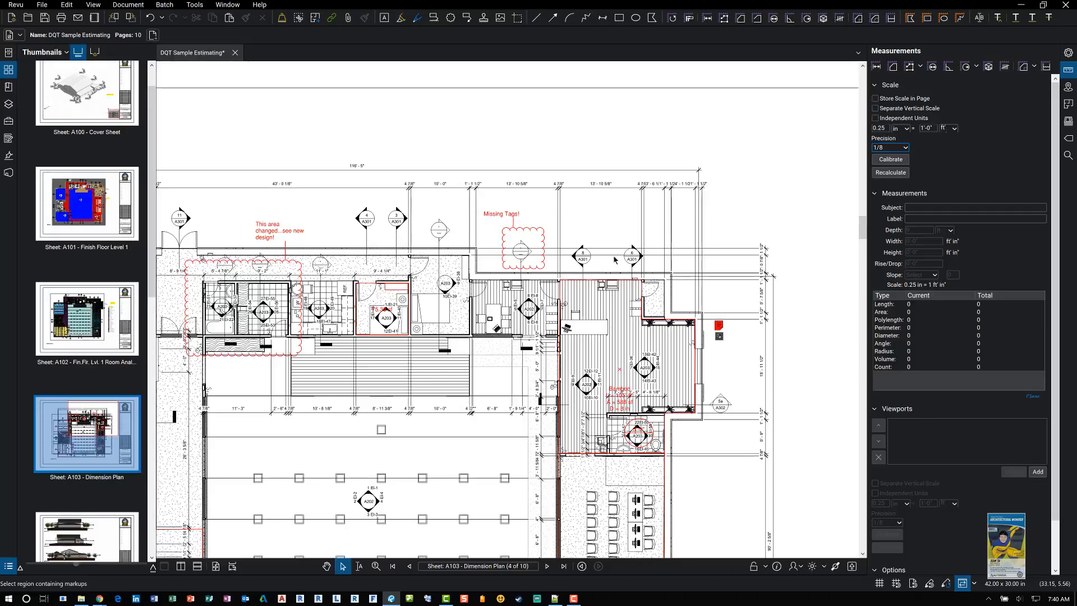
Step: Start a scale calibration and pick the two extension lines of the 10' - 0" dimension along the top
left_click(884, 161)
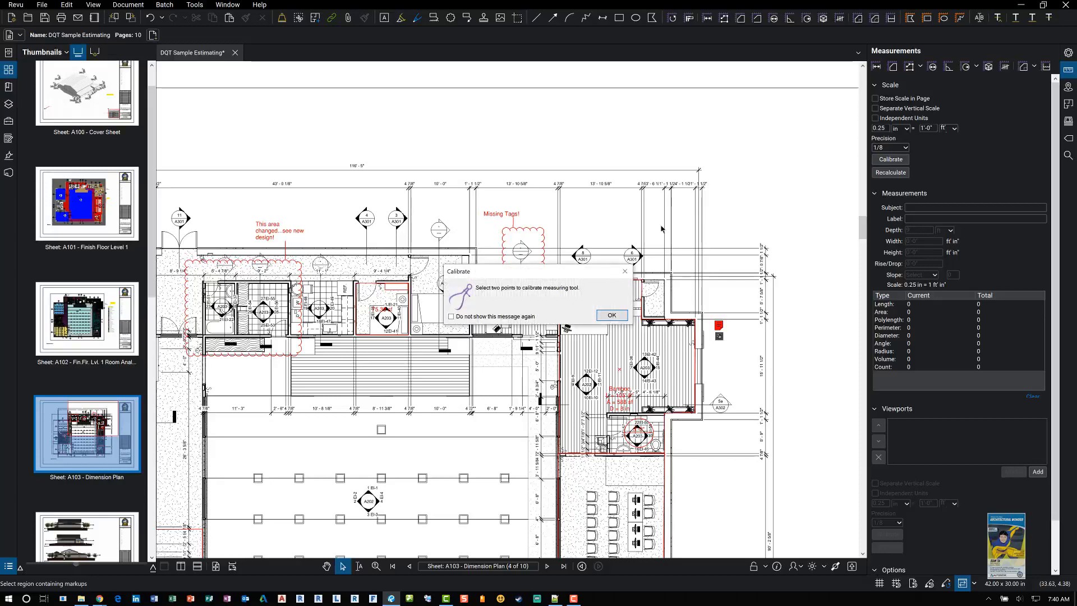
left_click(611, 316)
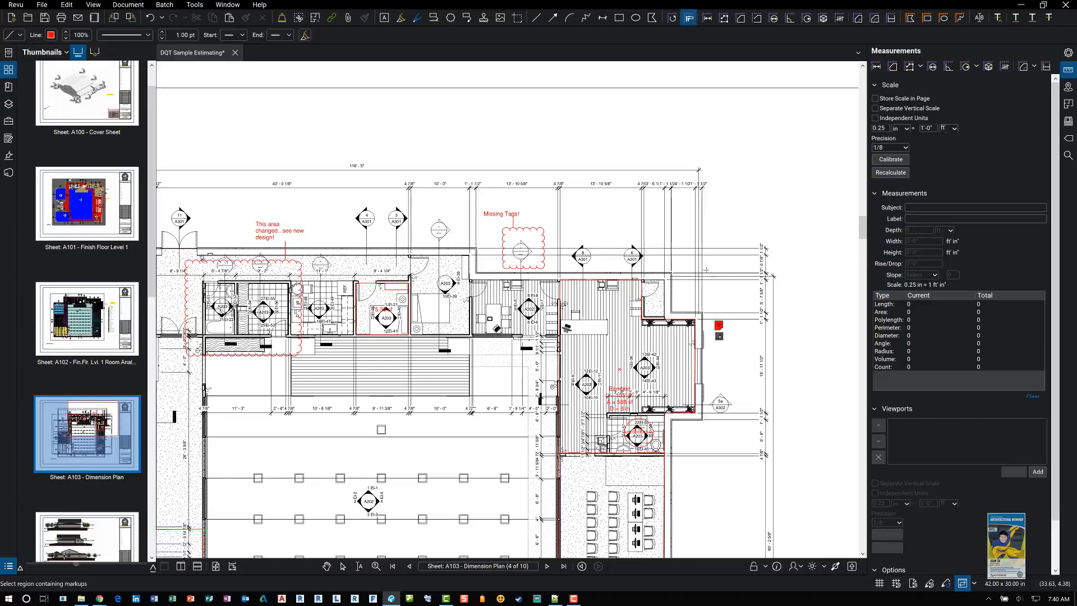
scroll(418, 197, "up", 6)
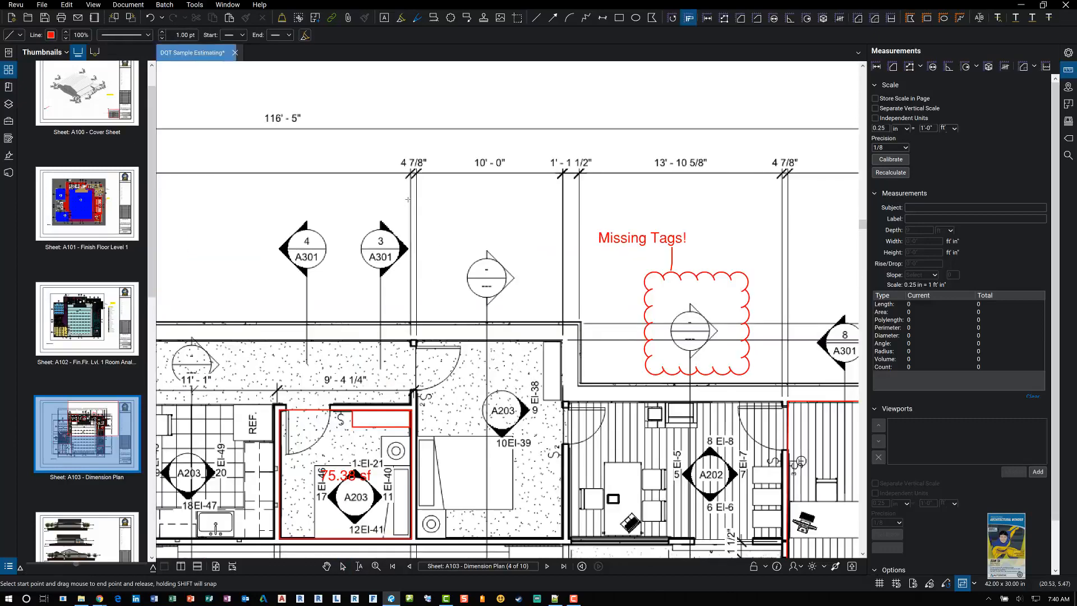
left_click_drag(491, 192, 438, 223)
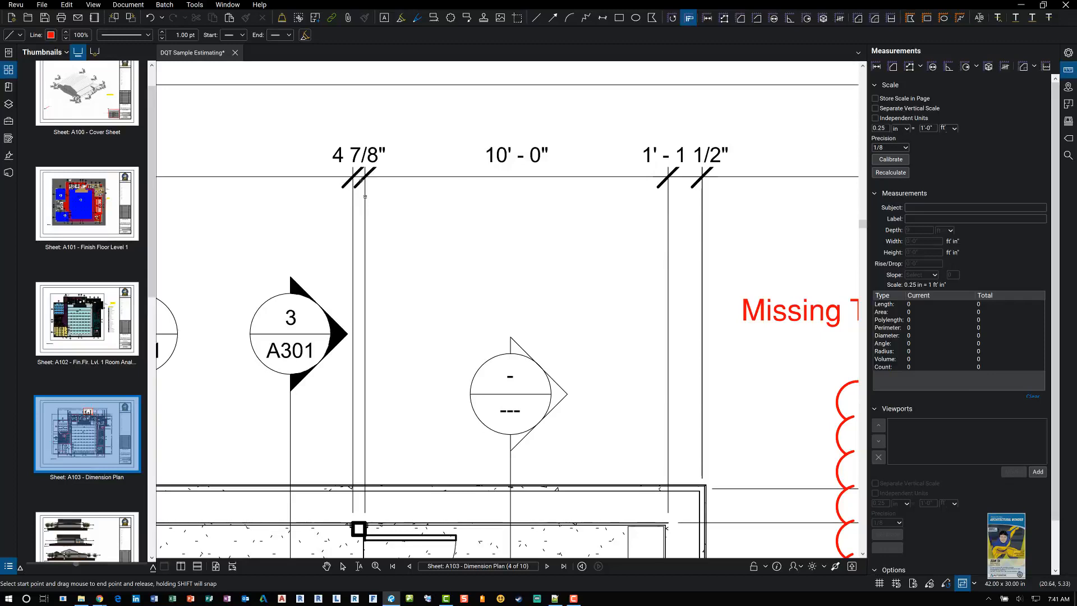
scroll(363, 170, "up", 5)
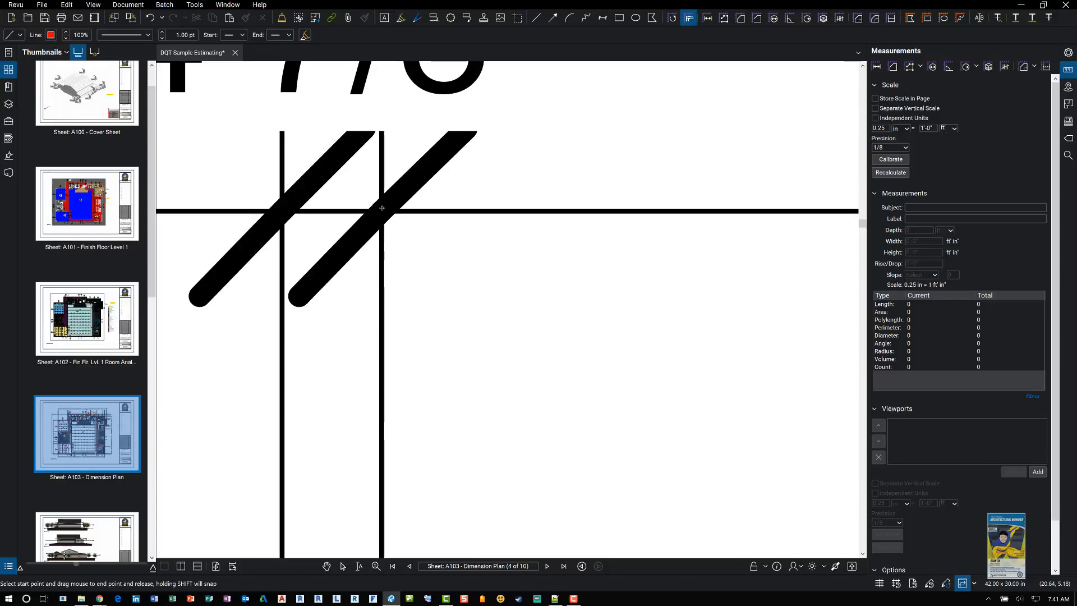
scroll(494, 255, "down", 5)
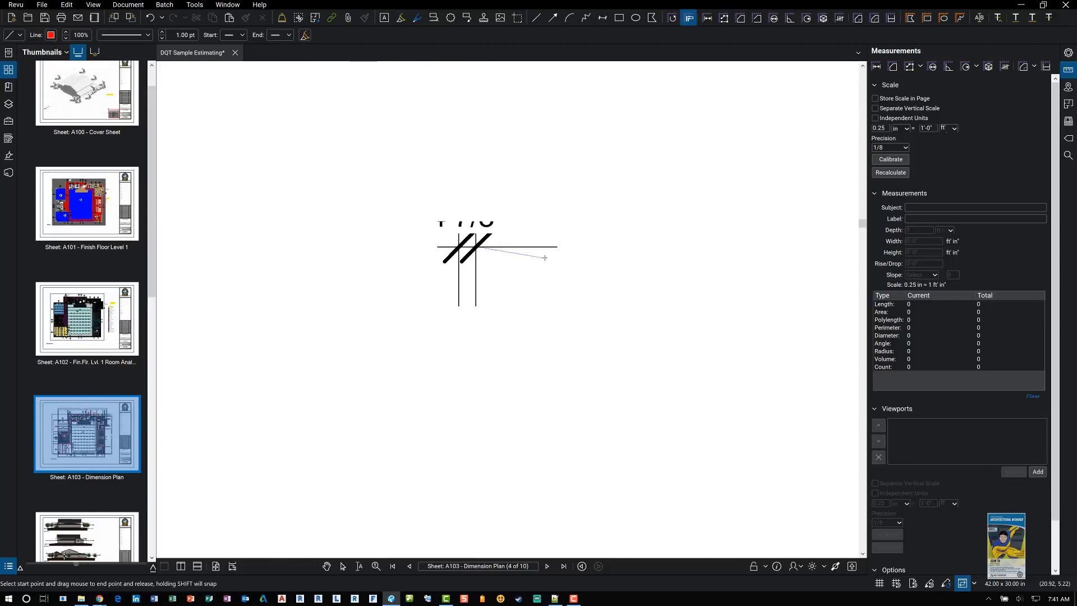
left_click_drag(649, 267, 332, 281)
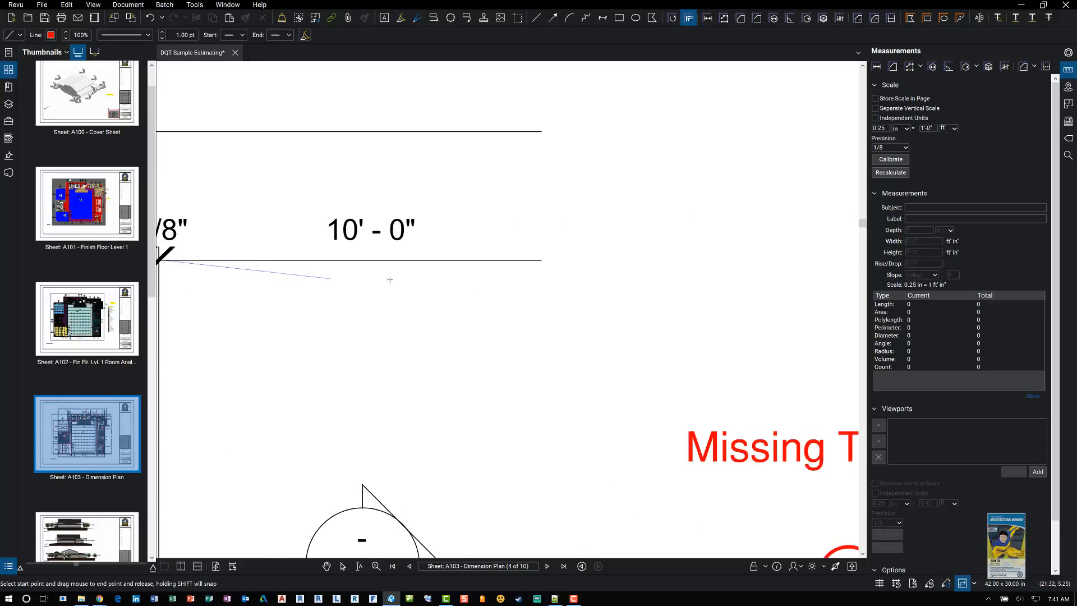
scroll(513, 286, "down", 1)
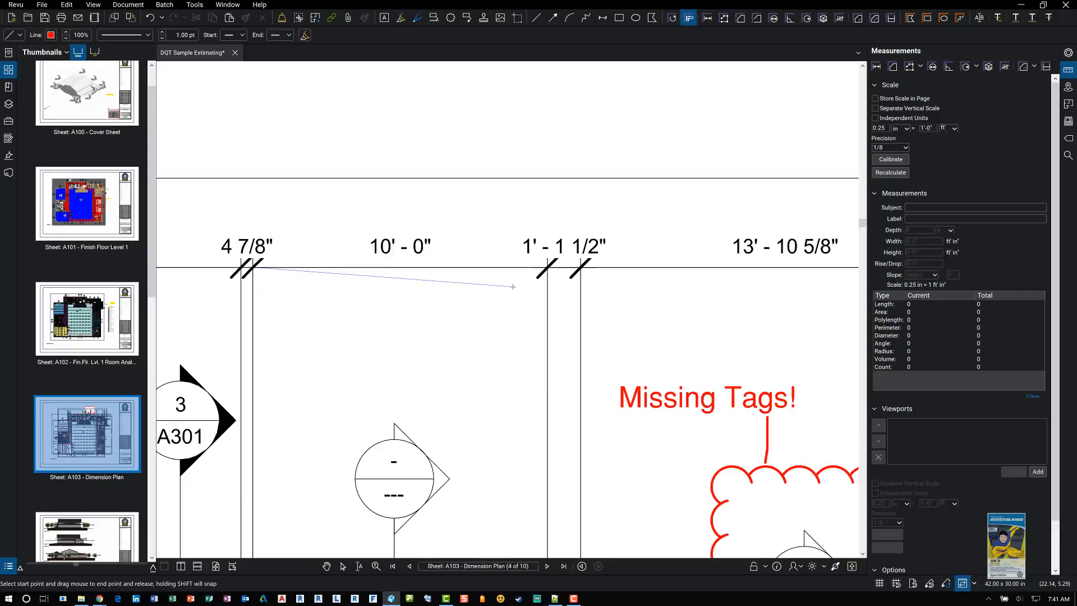
key("Escape")
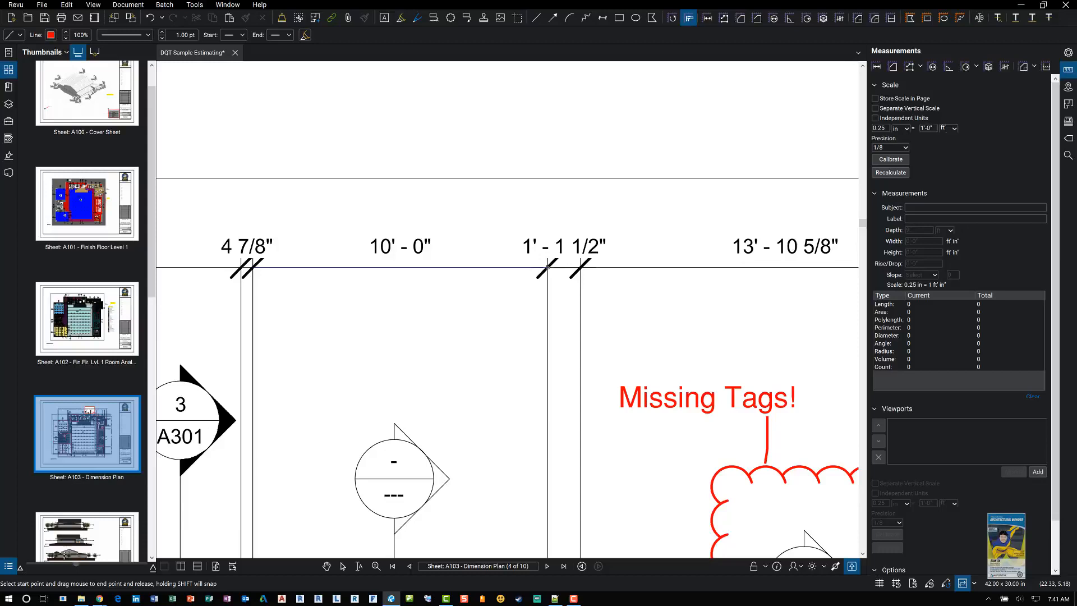
left_click_drag(252, 268, 548, 268)
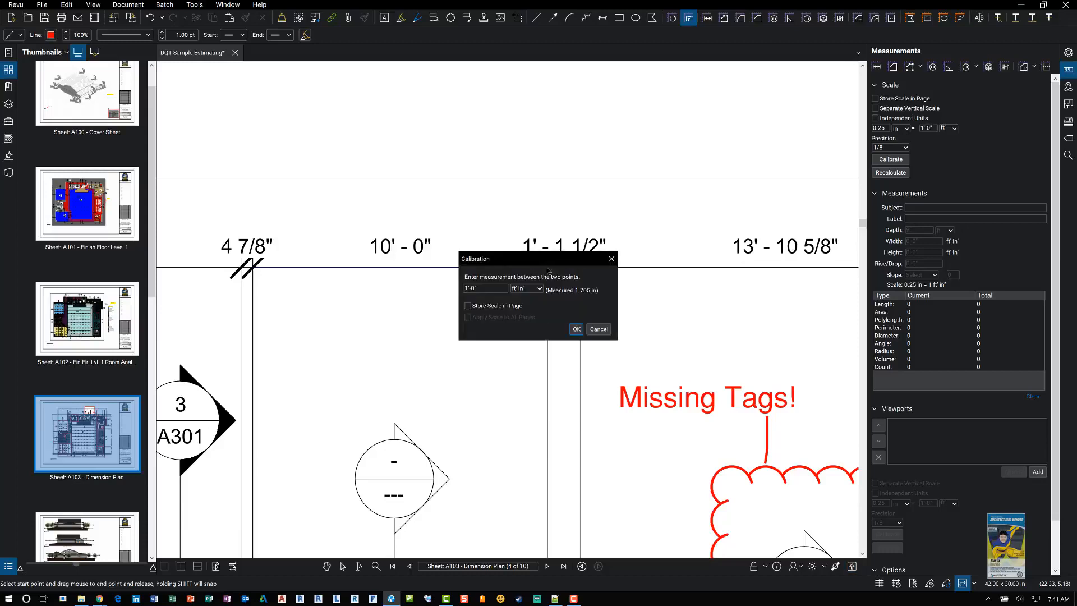
Step: Enter 10'-0" as the calibration distance, store the scale in the page, and confirm
double_click(493, 289)
type("10'-0\"")
left_click(468, 306)
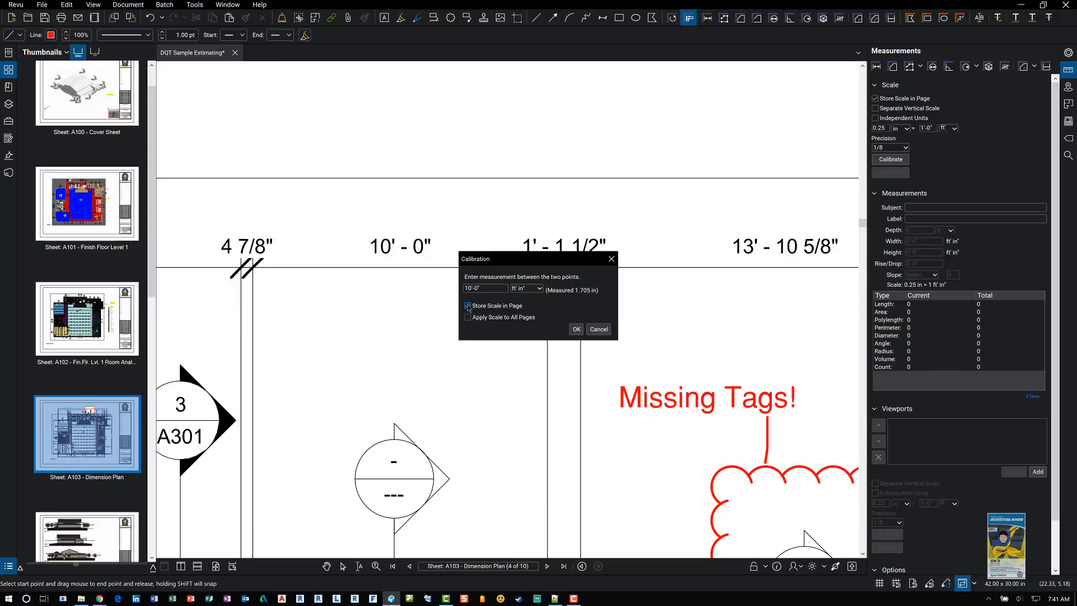
left_click(469, 307)
key("space")
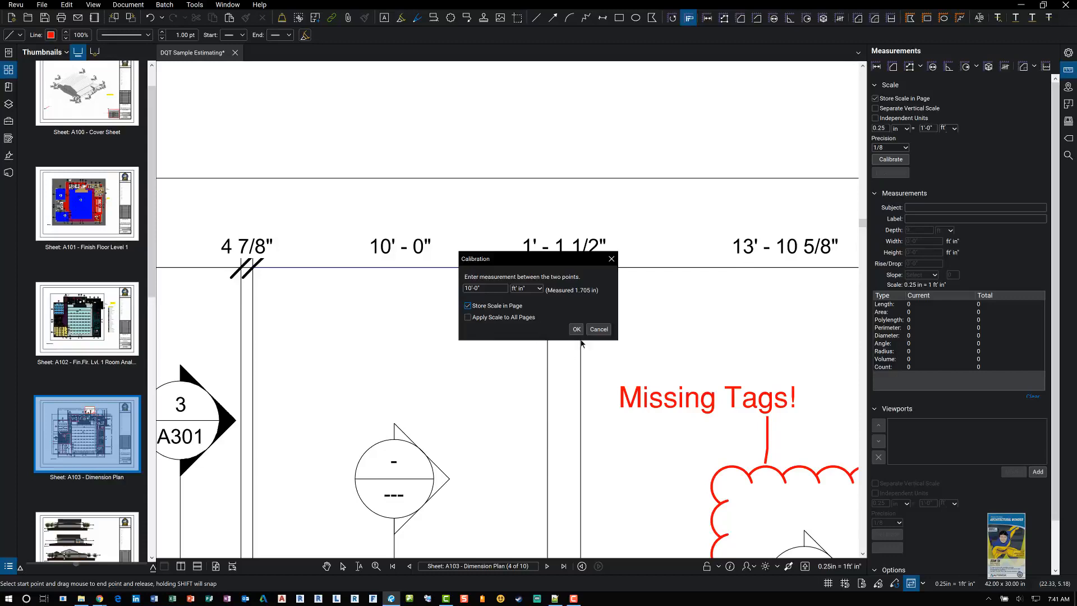
left_click(577, 330)
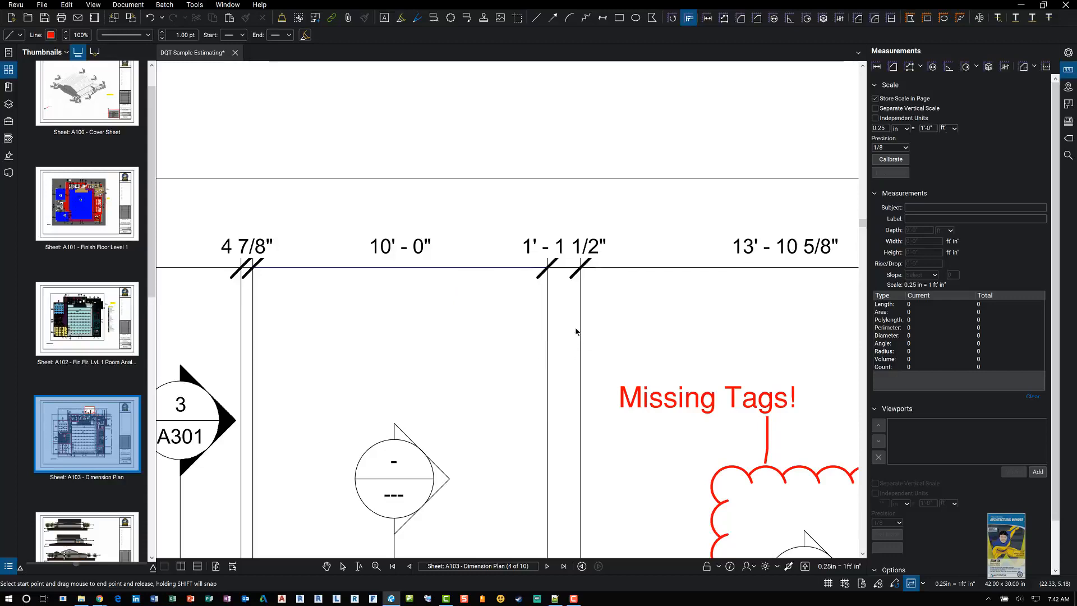
Step: Measure the length between the 10' - 0" dimension's extension lines with the Length tool to check the calibration
scroll(592, 300, "down", 3)
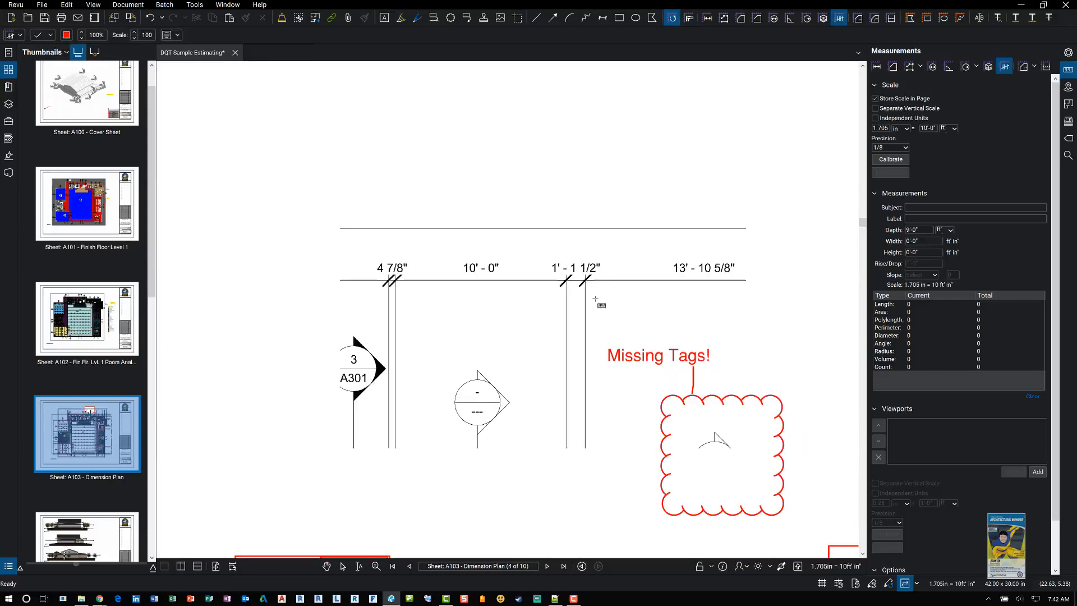
left_click_drag(604, 316, 559, 287)
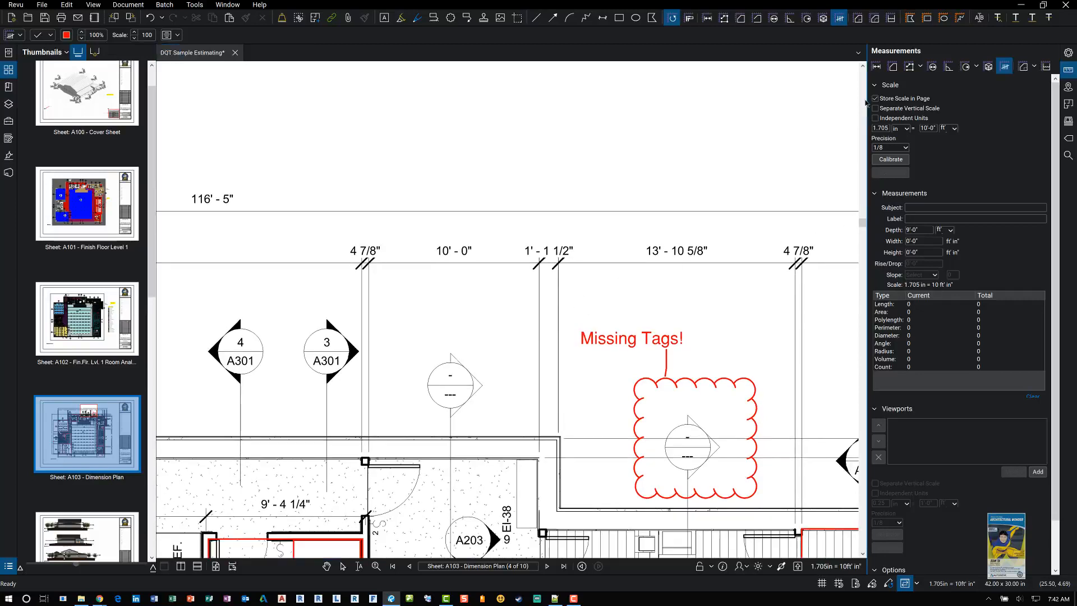
left_click(877, 67)
scroll(399, 288, "up", 2)
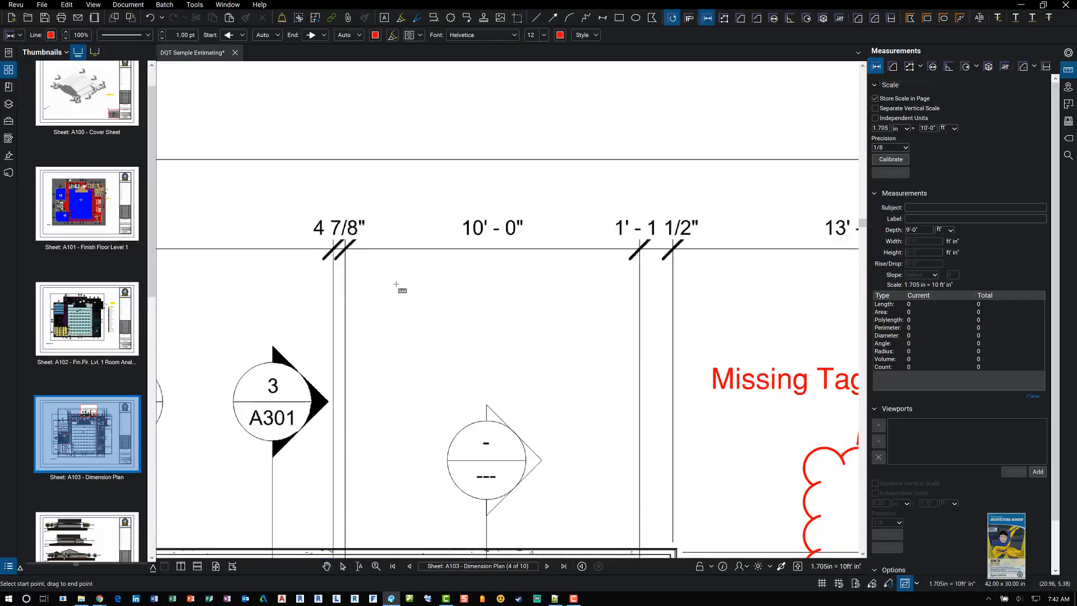
left_click(345, 291)
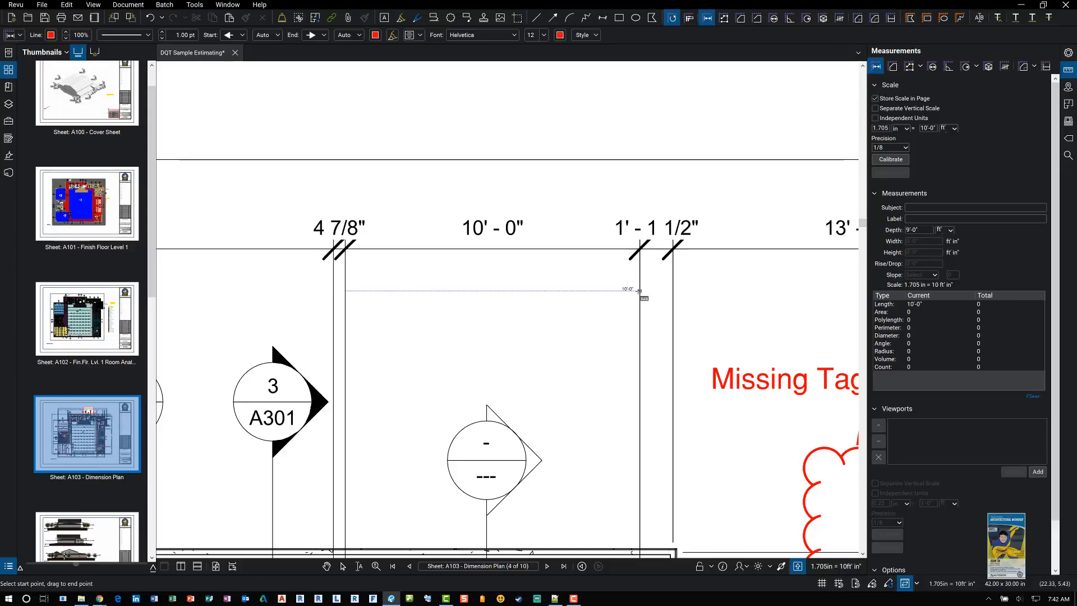
left_click(639, 291)
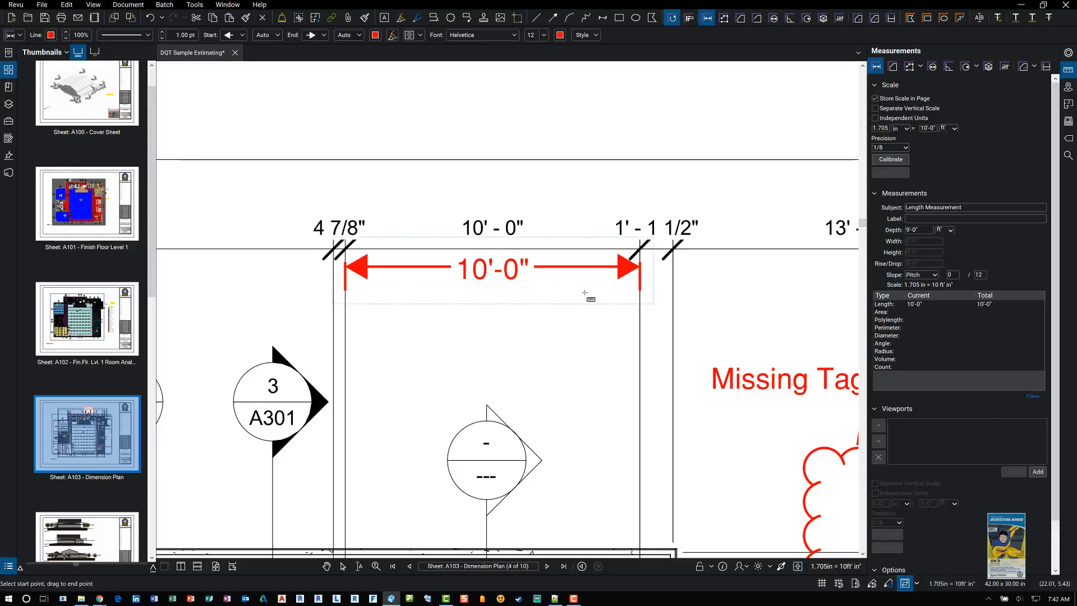
Step: Measure the vertical 5' - 9" dimension along the right side of the plan with the Length tool
scroll(586, 295, "down", 2)
left_click_drag(614, 330, 446, 306)
left_click_drag(672, 337, 508, 272)
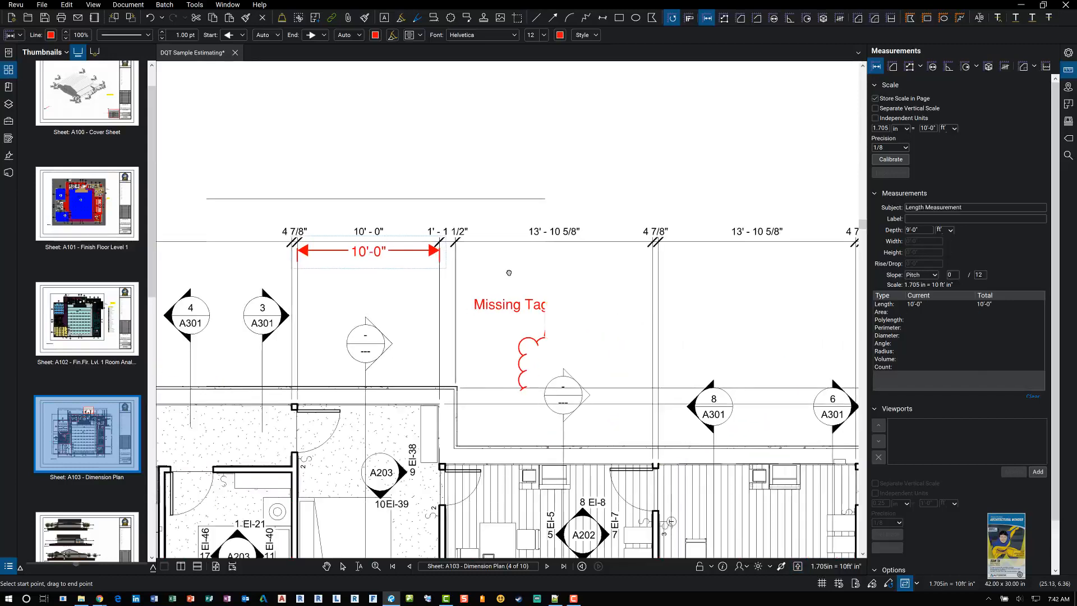
left_click_drag(578, 327, 421, 226)
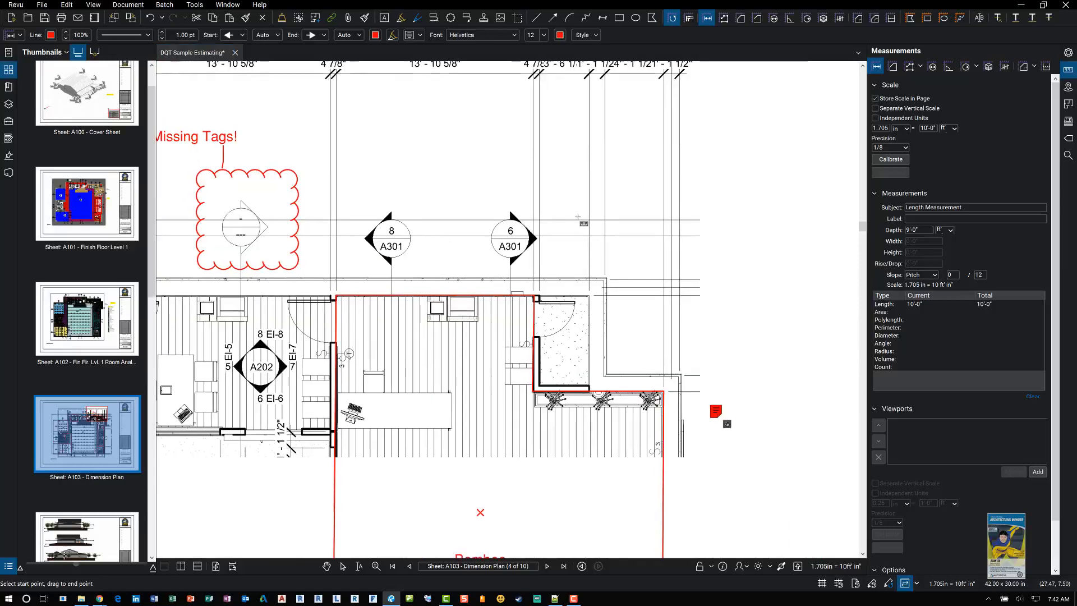
left_click_drag(578, 217, 370, 114)
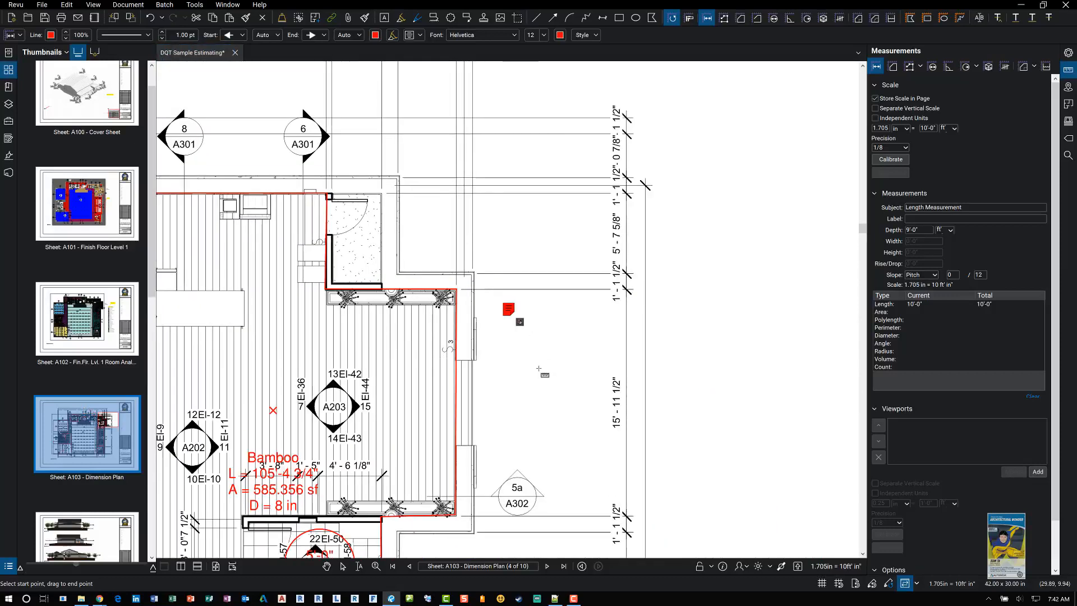
left_click_drag(539, 369, 497, 252)
scroll(507, 279, "up", 1)
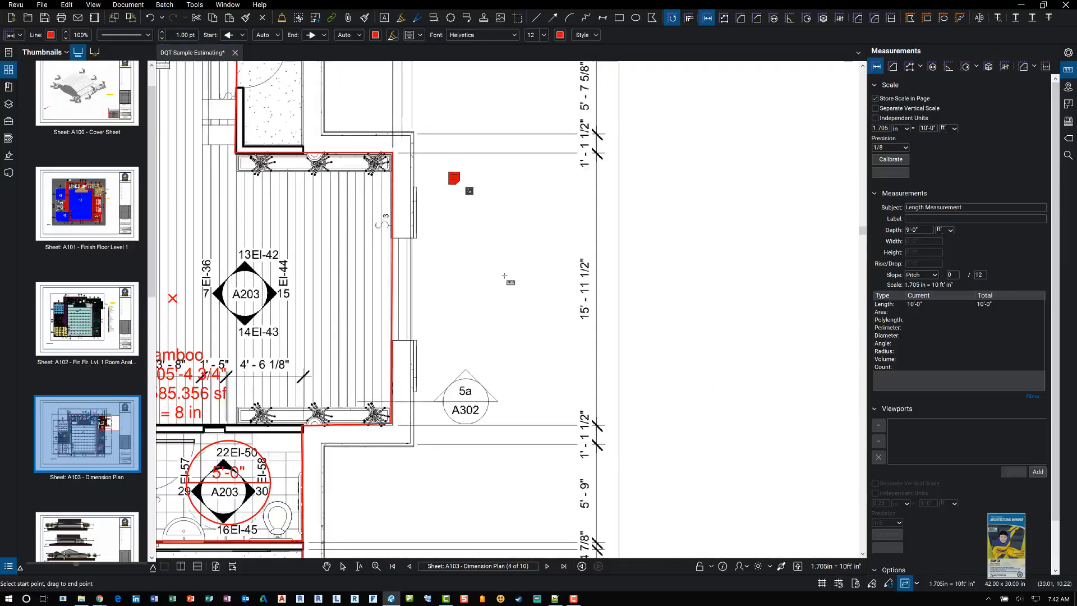
left_click_drag(536, 364, 574, 227)
scroll(580, 364, "up", 3)
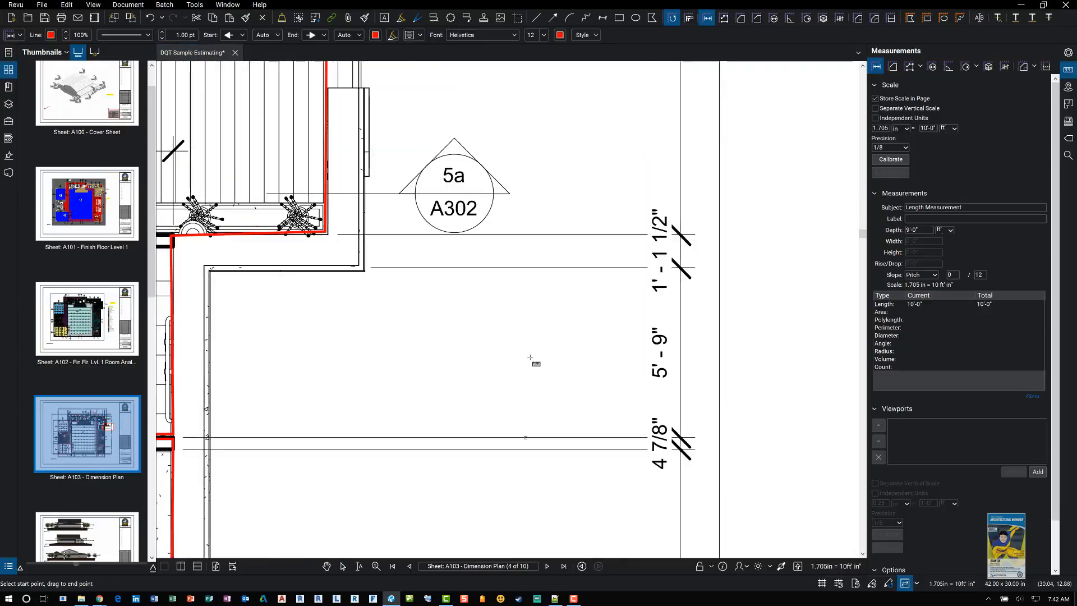
left_click_drag(531, 358, 525, 269)
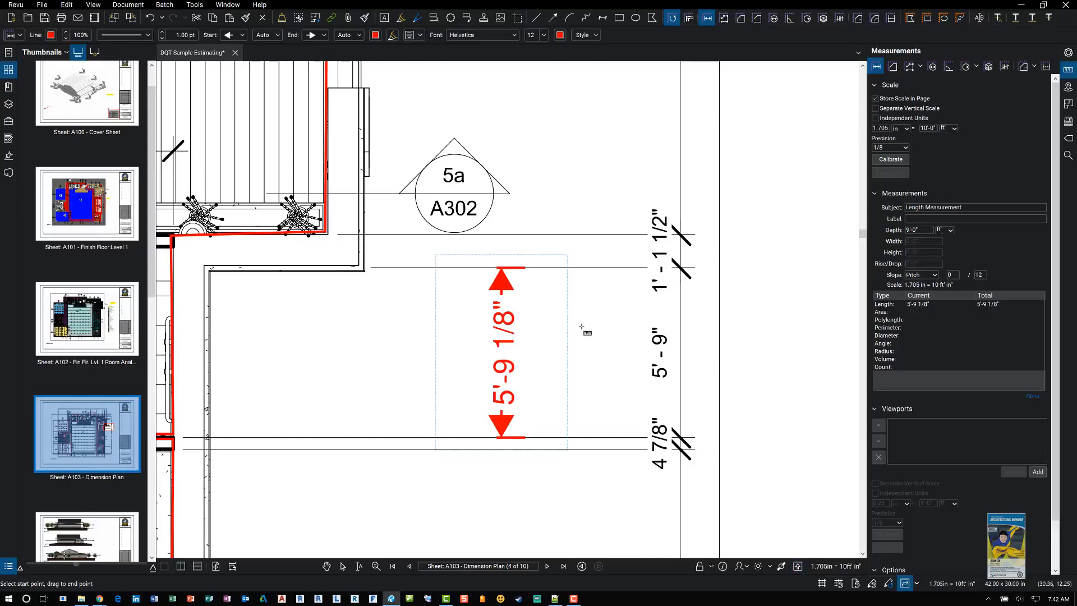
Step: Draw a rectangular area measurement over the room tagged A202 with the Area tool
left_click(887, 148)
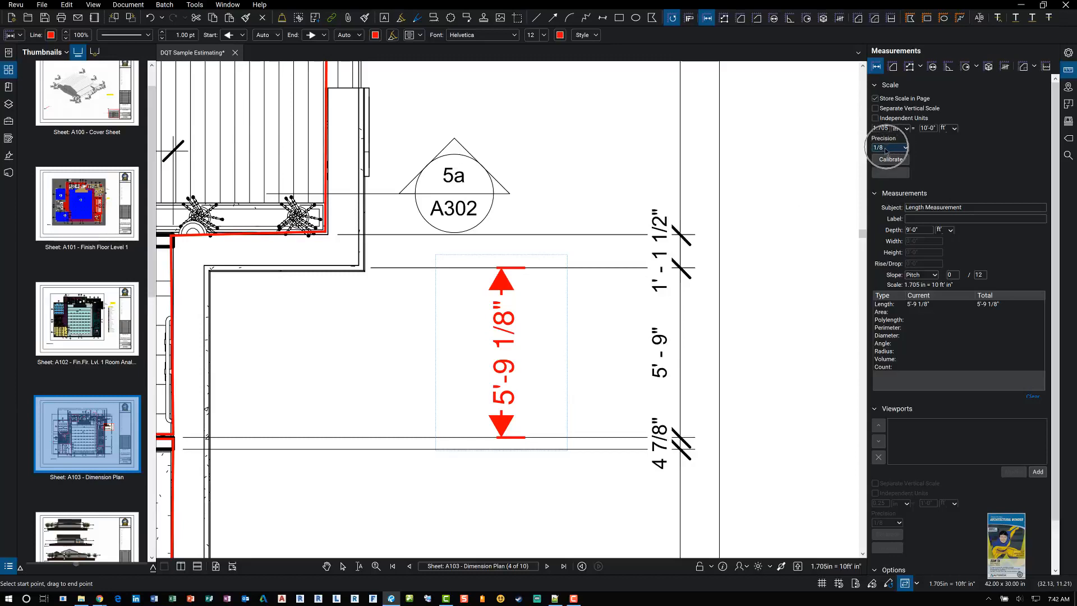
scroll(628, 349, "down", 5)
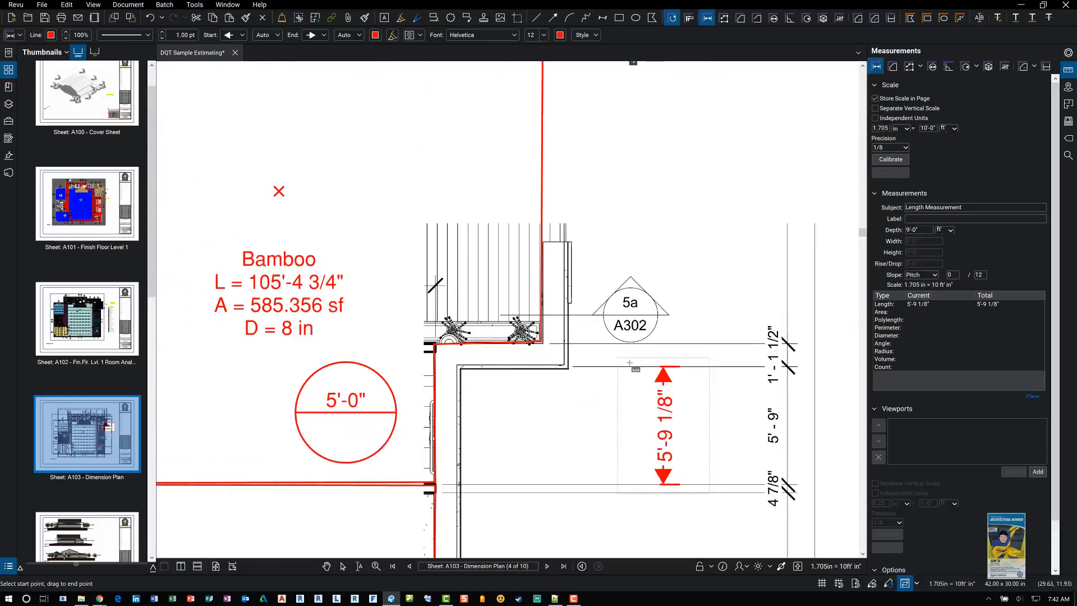
scroll(628, 349, "down", 1)
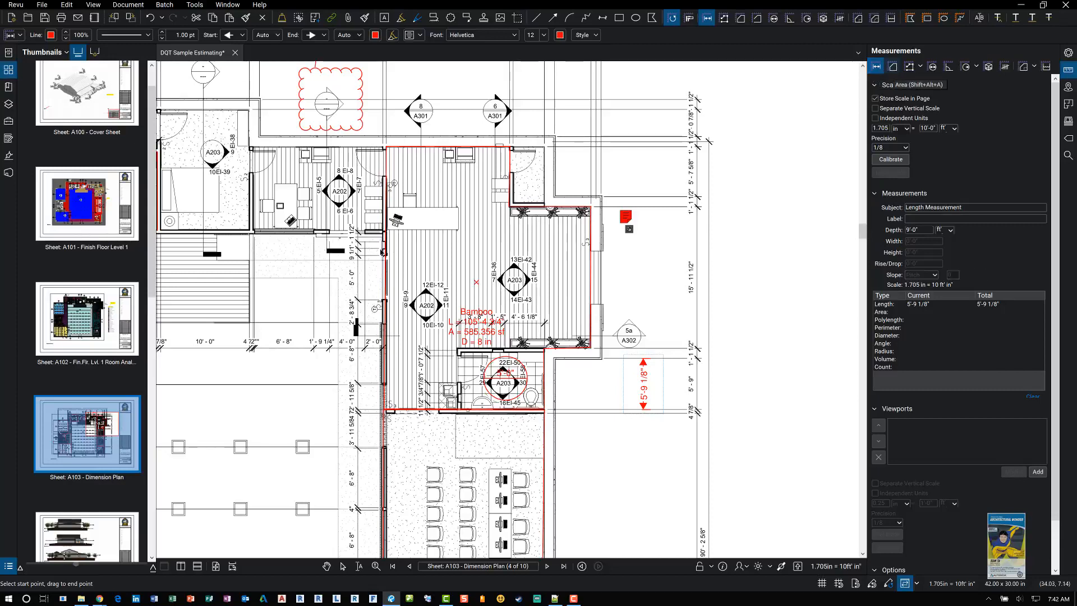
left_click_drag(405, 194, 599, 252)
scroll(598, 253, "up", 4)
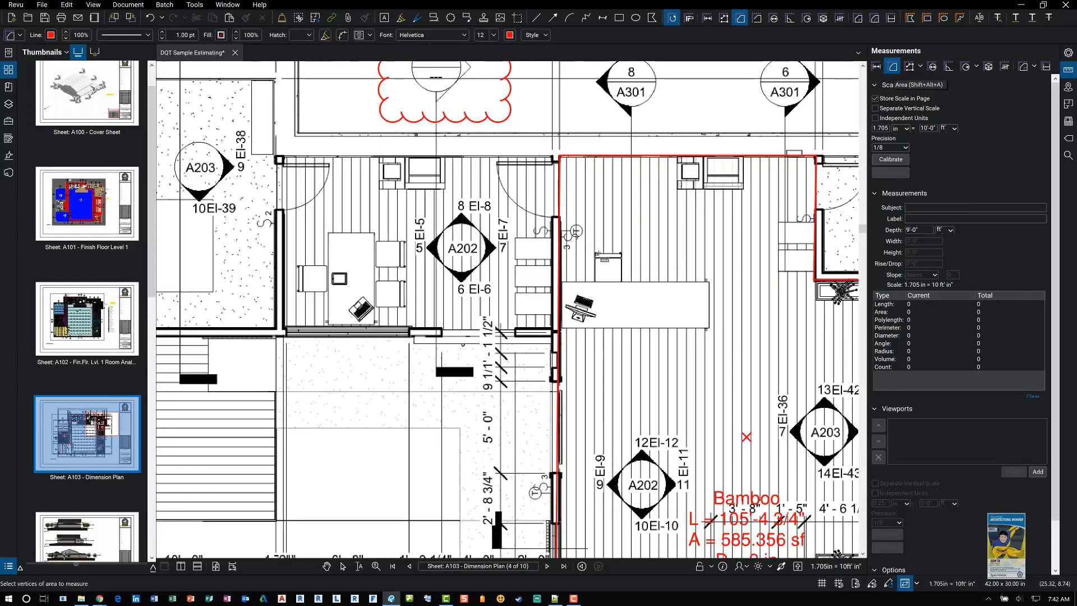
left_click_drag(367, 217, 419, 258)
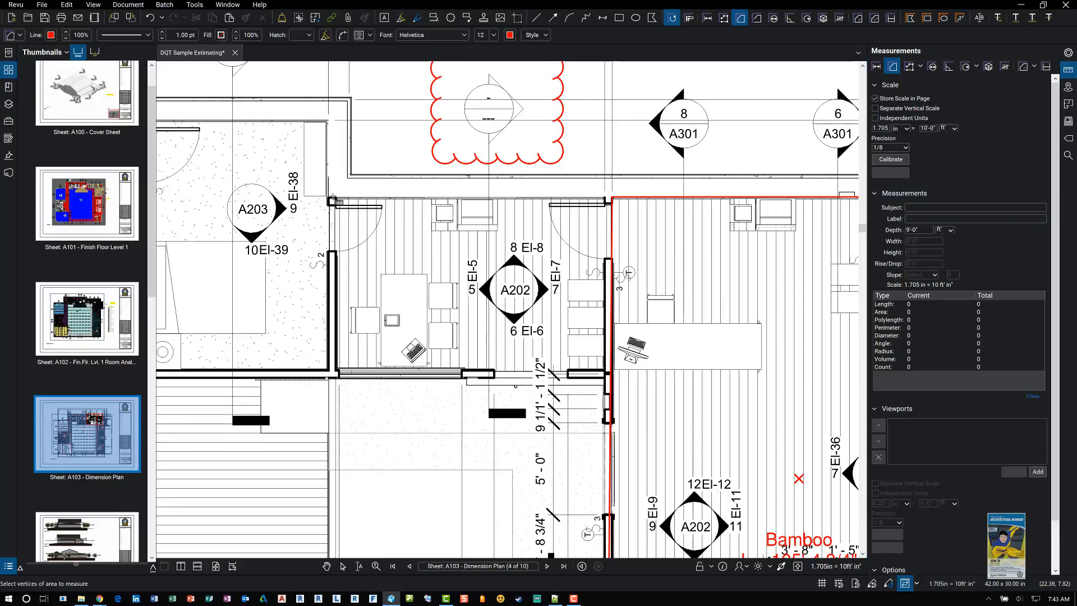
left_click_drag(379, 225, 606, 374)
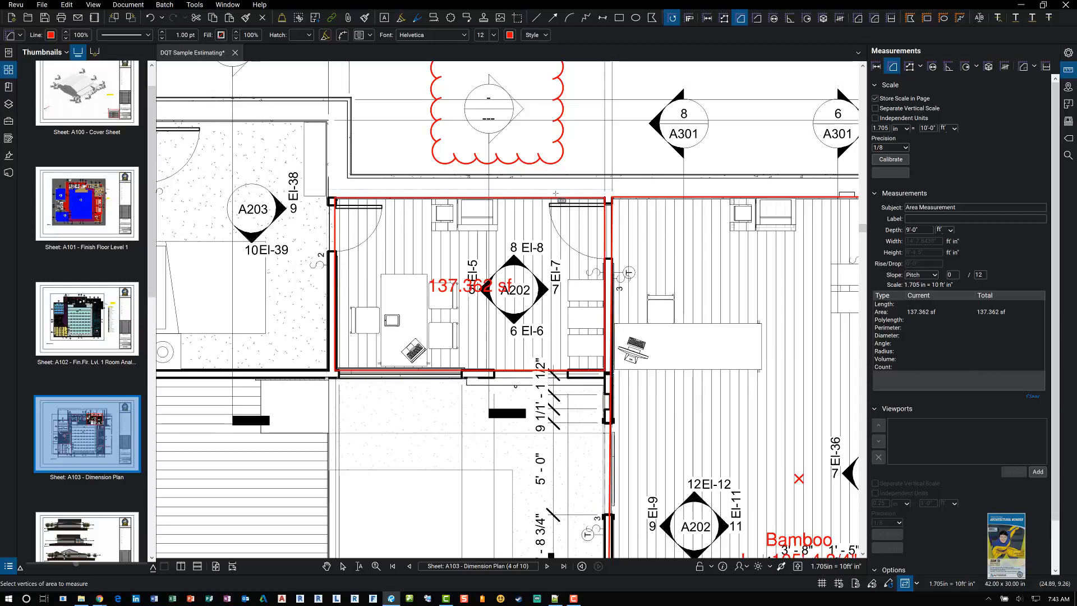
Step: Pan across the sheet to examine the existing area measurement markups
scroll(558, 217, "down", 1)
scroll(556, 214, "down", 1)
left_click_drag(570, 262, 597, 252)
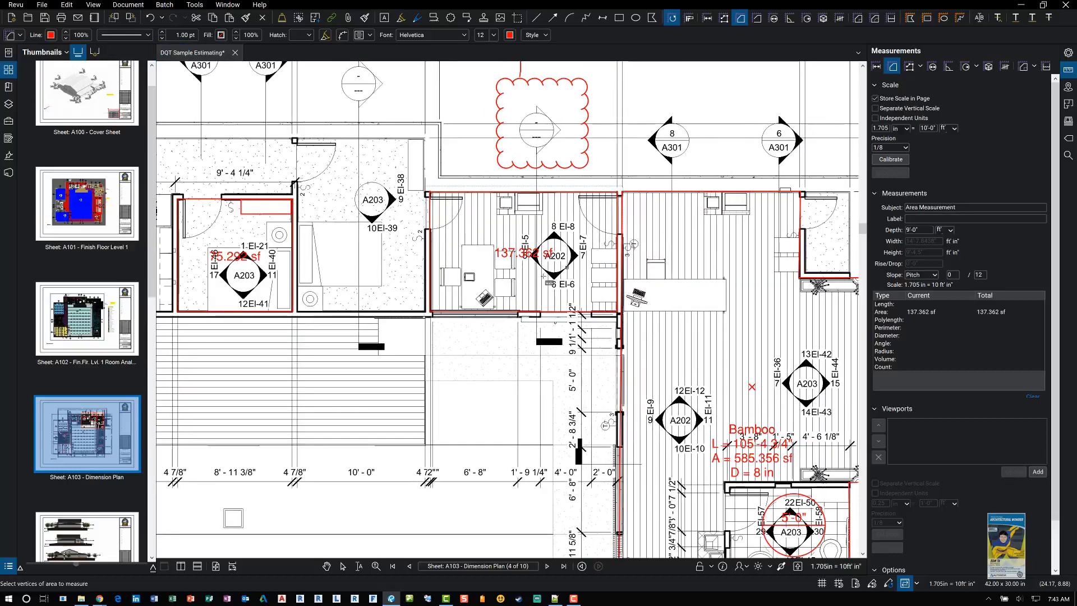
scroll(541, 276, "down", 1)
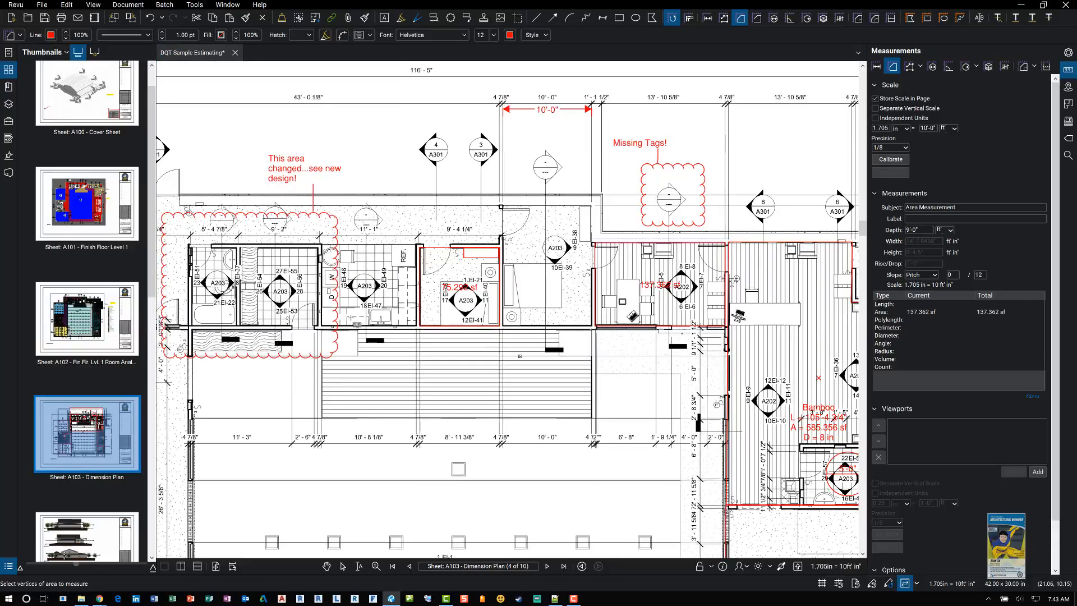
mouse_move(457, 316)
left_mouse_down()
mouse_move(611, 313)
mouse_move(773, 250)
left_mouse_up()
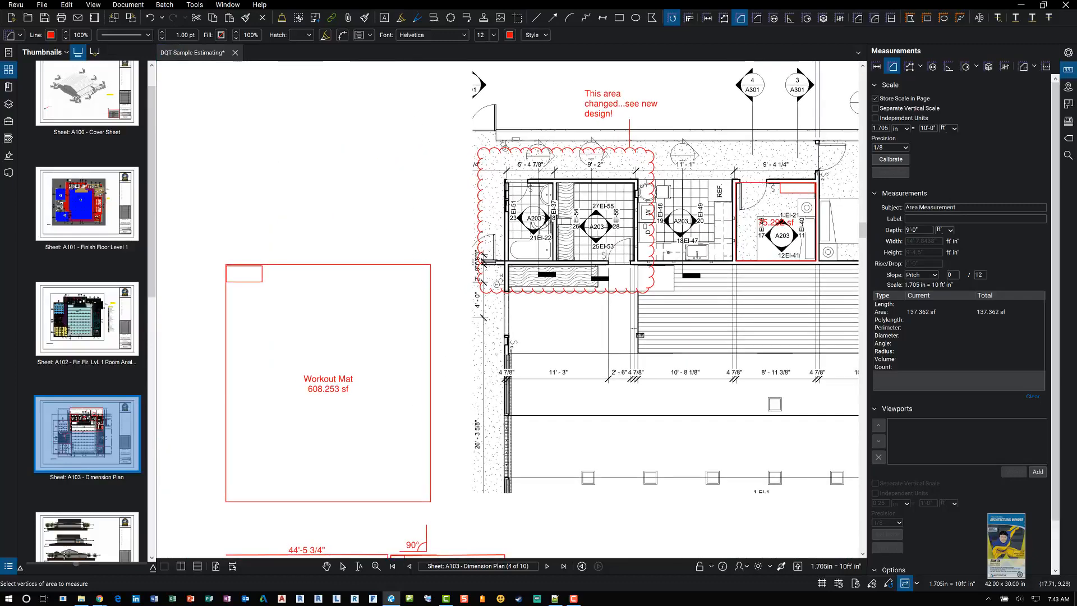
left_click_drag(612, 410, 461, 180)
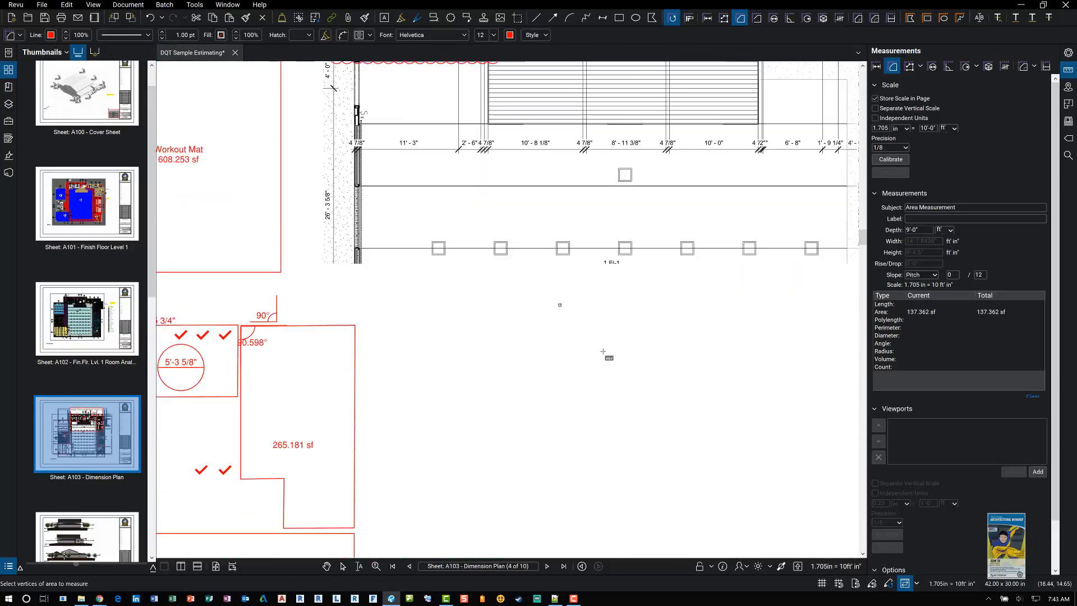
left_click_drag(361, 394, 512, 303)
scroll(420, 343, "up", 3)
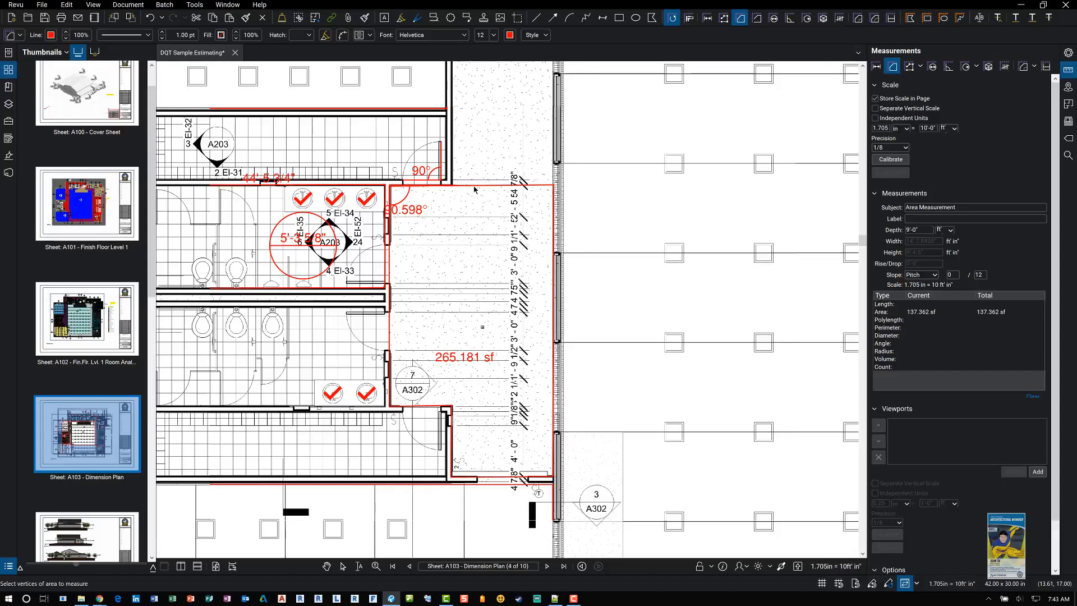
Step: Delete the 265.181 sf area measurement in the corridor beside the restrooms
key("Escape")
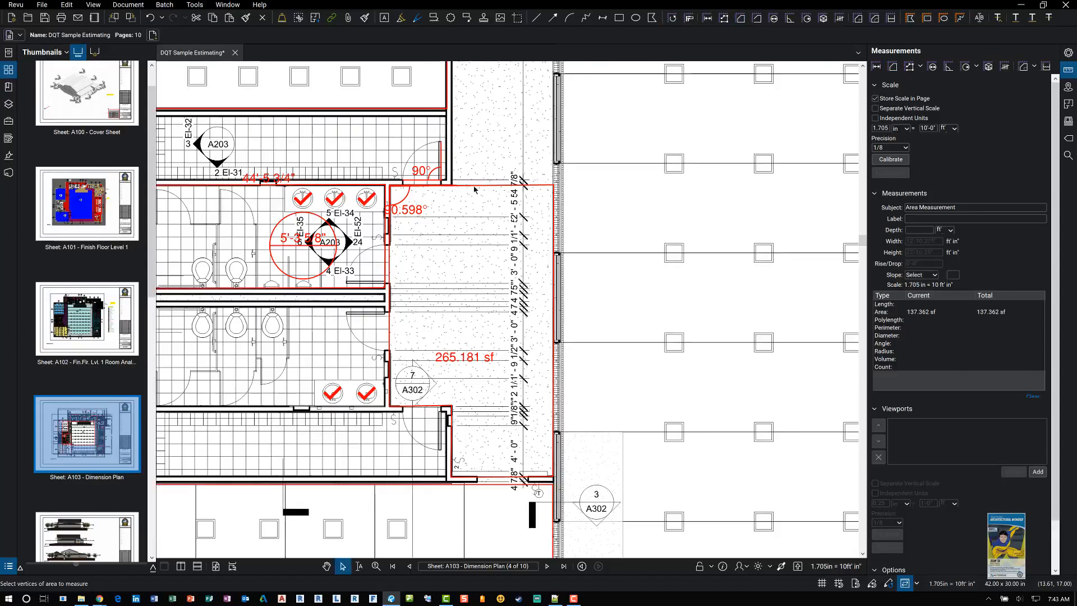
left_click(474, 190)
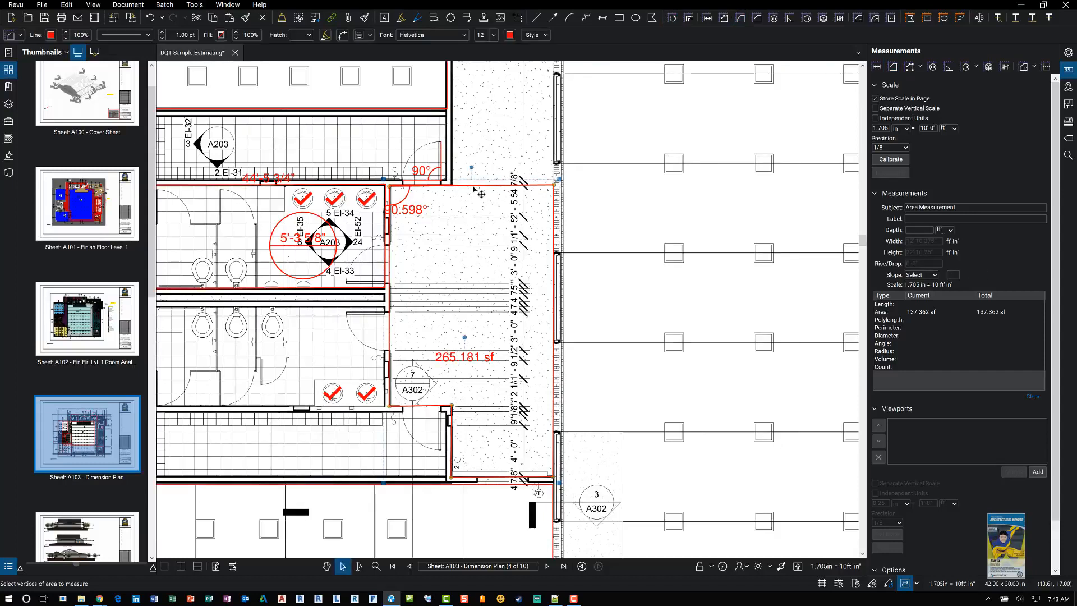
key("Delete")
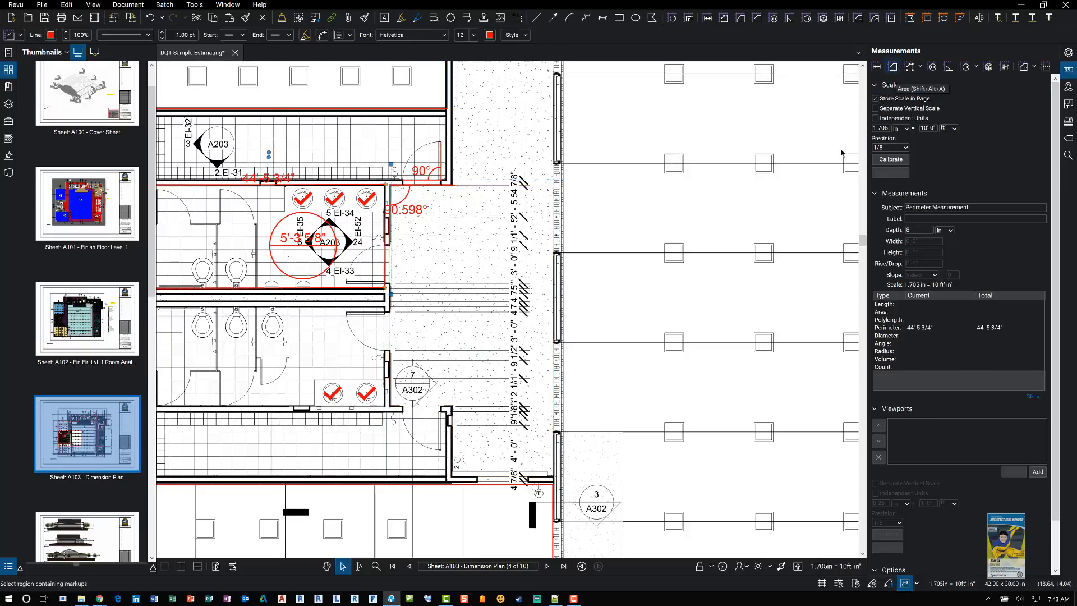
Step: Remeasure the corridor area beside the restrooms by picking its four corners with the Area tool
key("shift+alt+a")
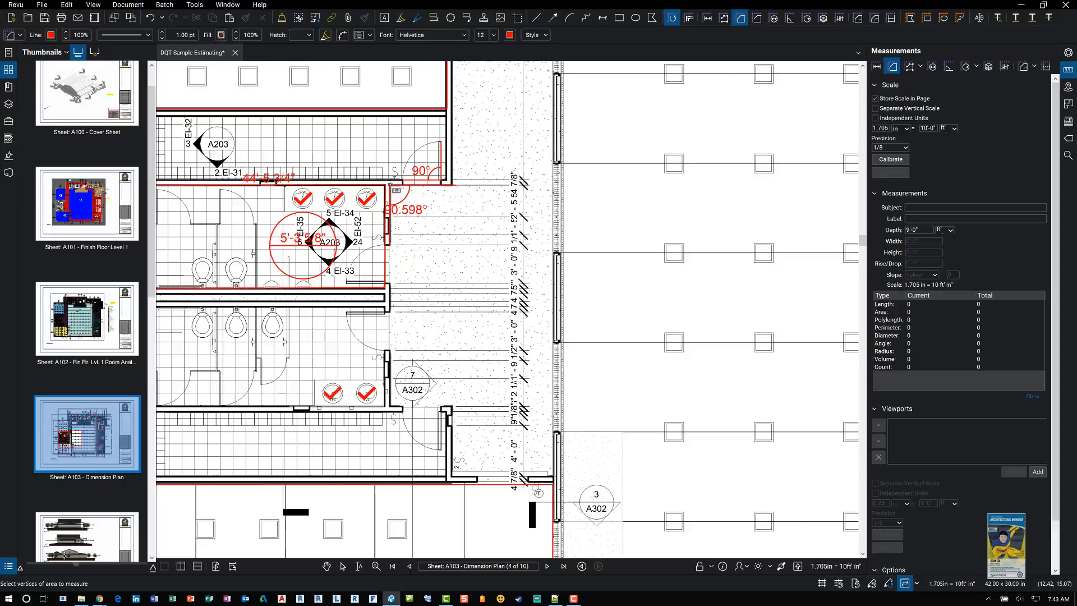
left_click(391, 184)
left_click(554, 185)
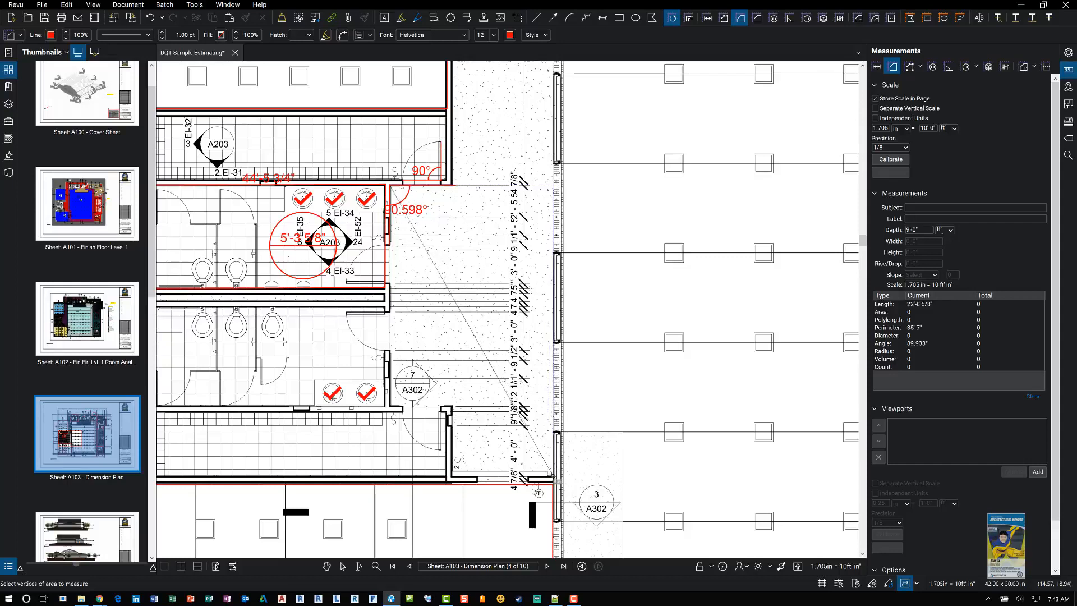
left_click(452, 476)
left_click(452, 409)
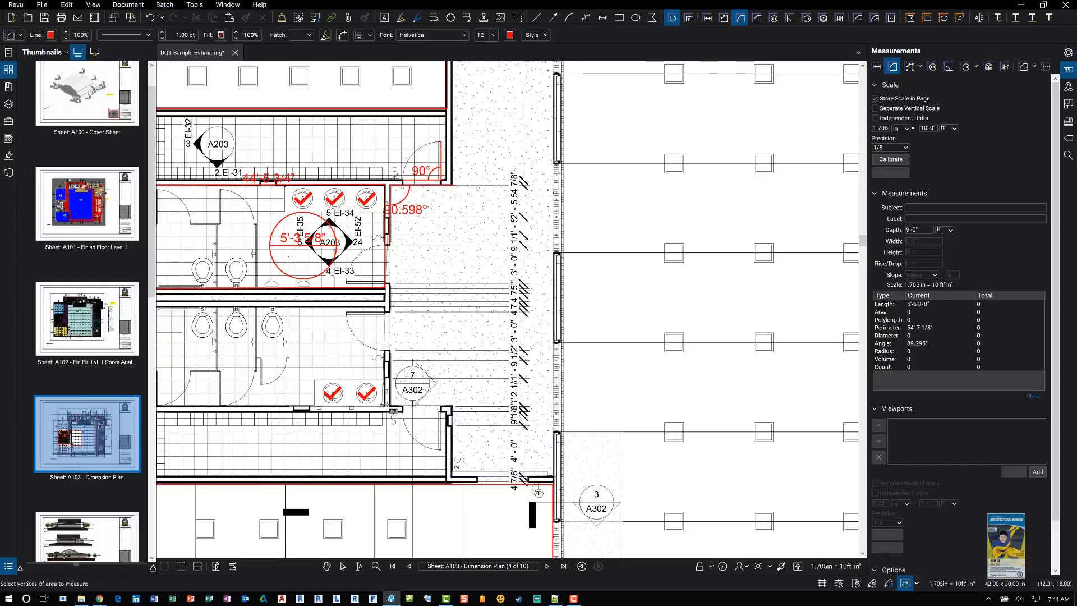
left_click(392, 409)
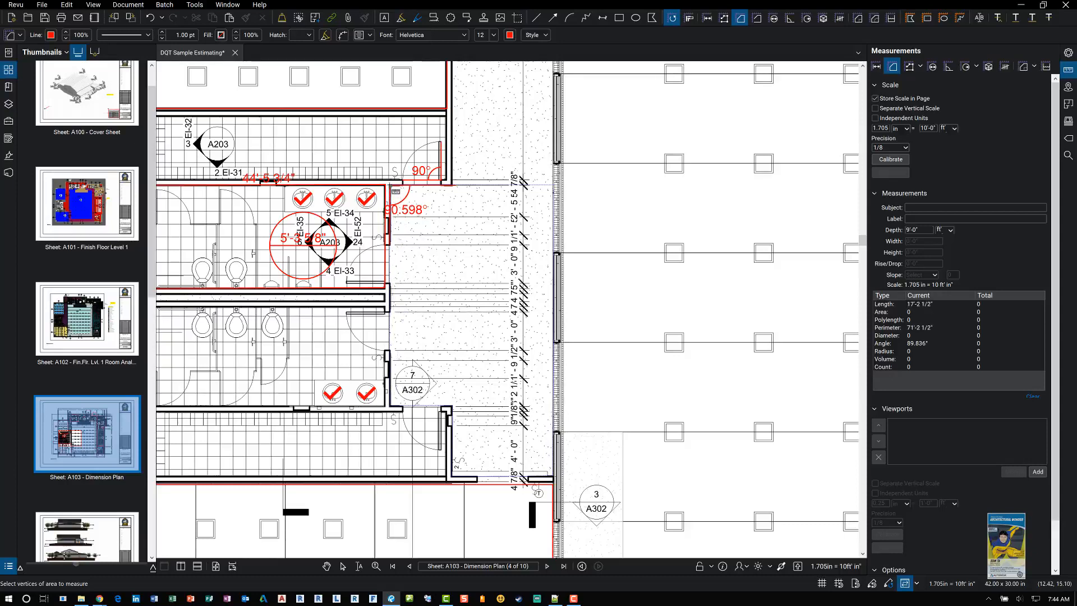
left_click(396, 191)
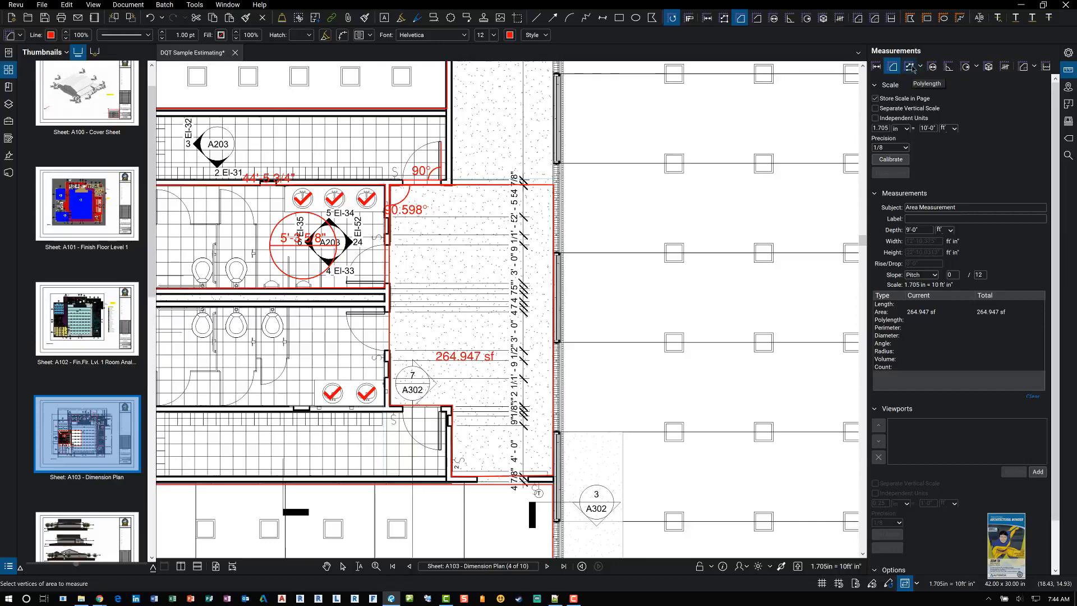
Step: Measure a polylength up the bathroom's left wall and along its top wall below the Bamboo area
scroll(537, 231, "down", 5)
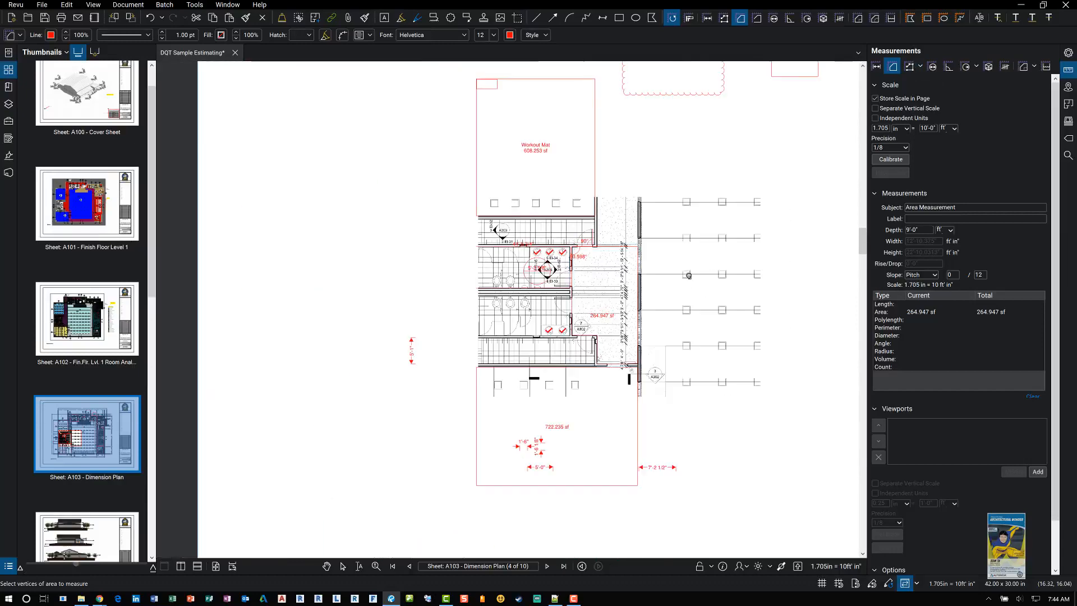
left_click_drag(552, 237, 537, 231)
left_click_drag(638, 299, 485, 291)
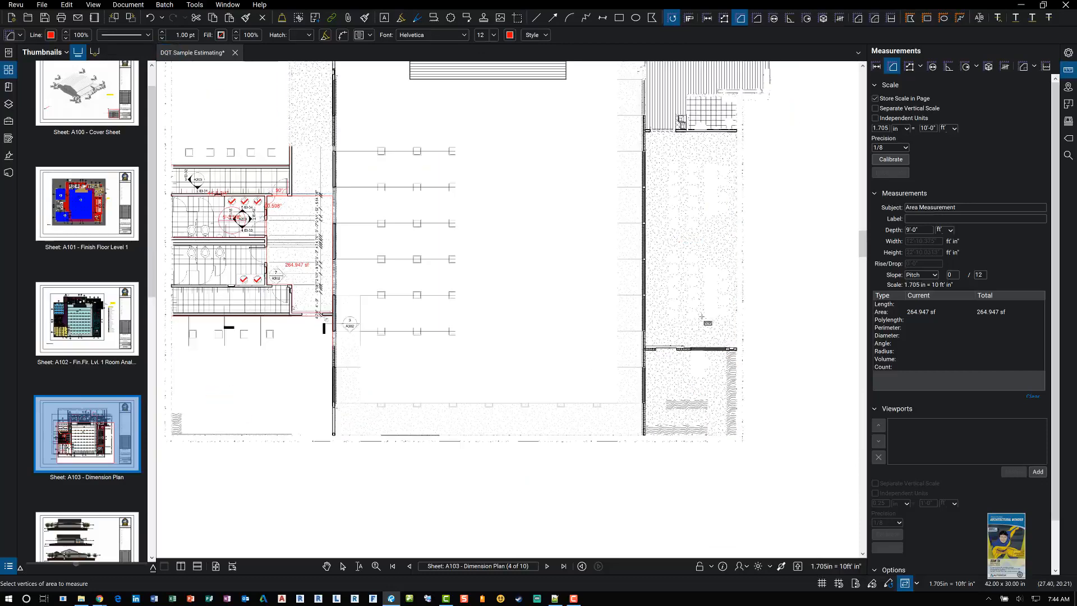
scroll(682, 213, "up", 3)
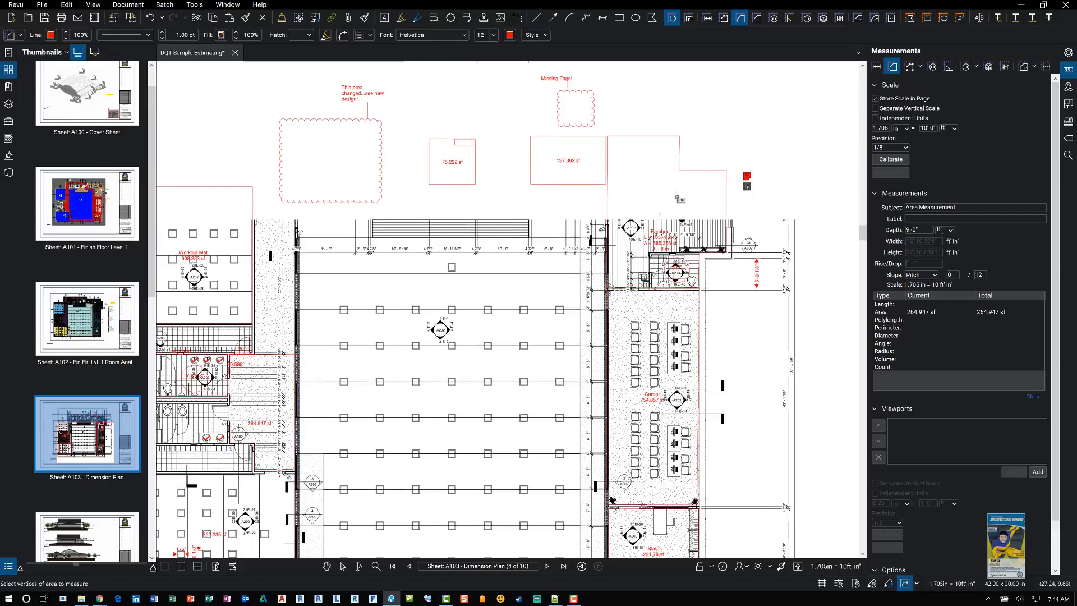
scroll(675, 194, "up", 2)
scroll(616, 371, "up", 3)
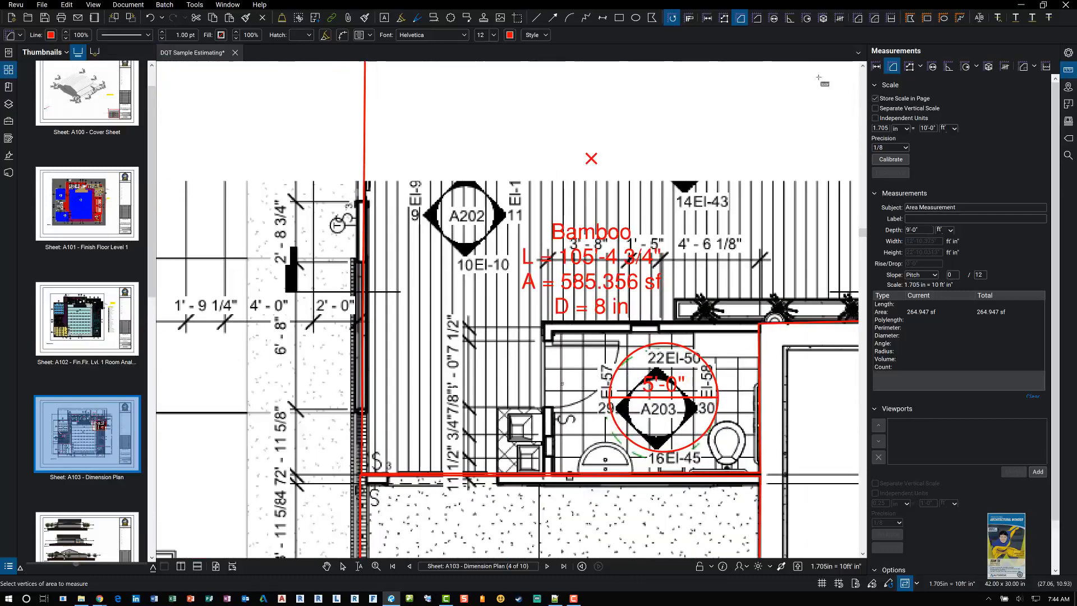
left_click(911, 68)
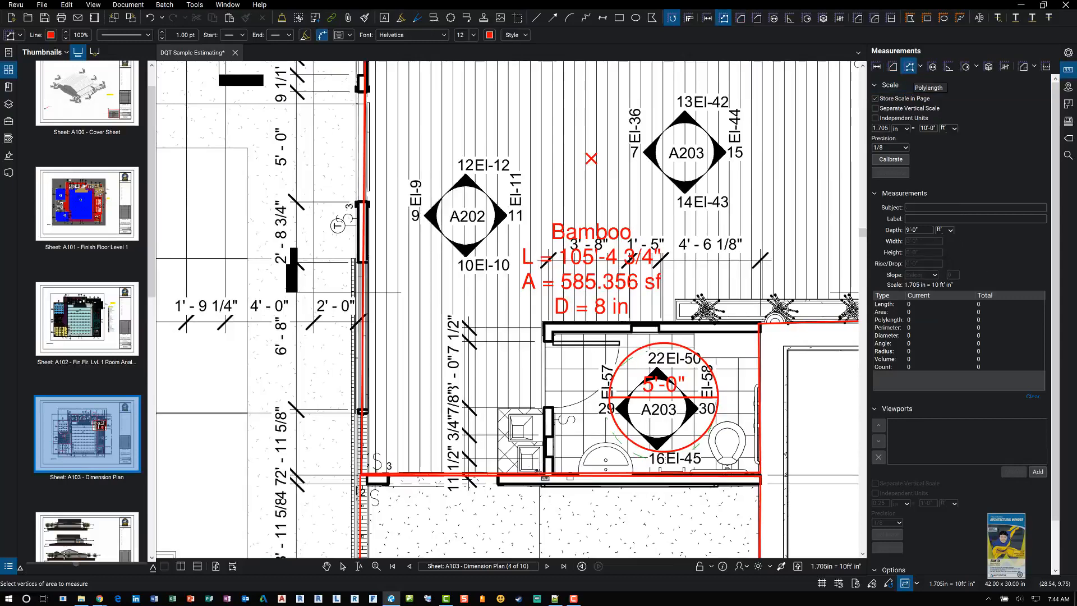
left_click(543, 476)
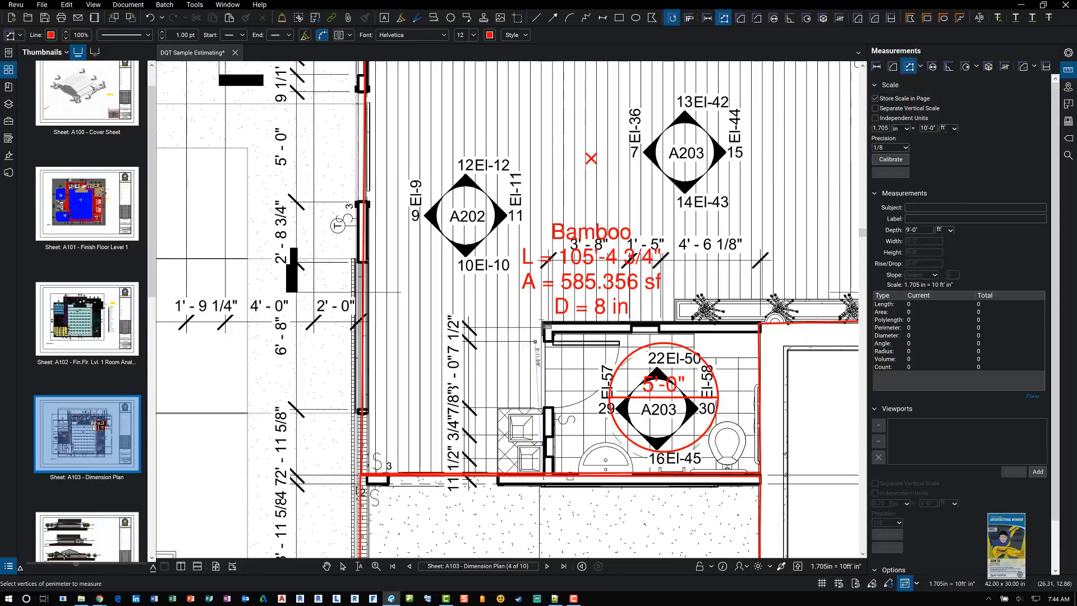
left_click(544, 324)
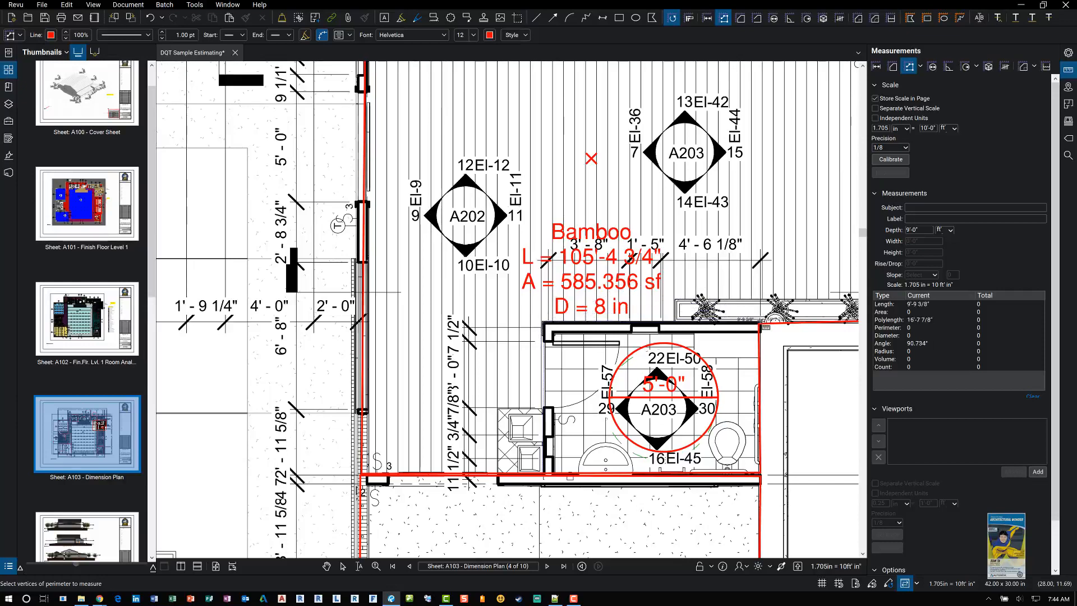
double_click(763, 324)
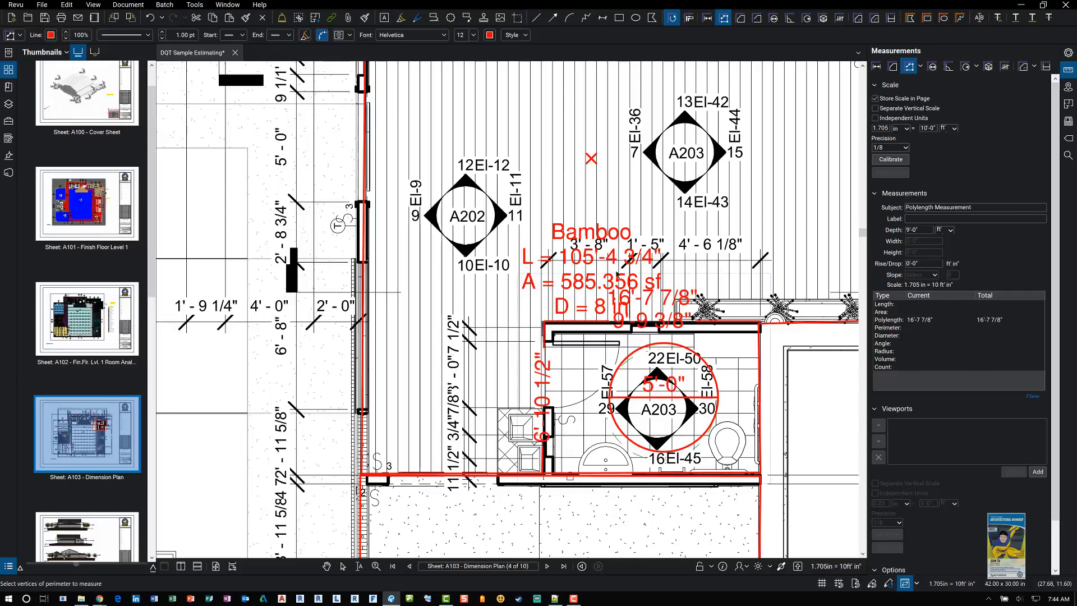
key("Escape")
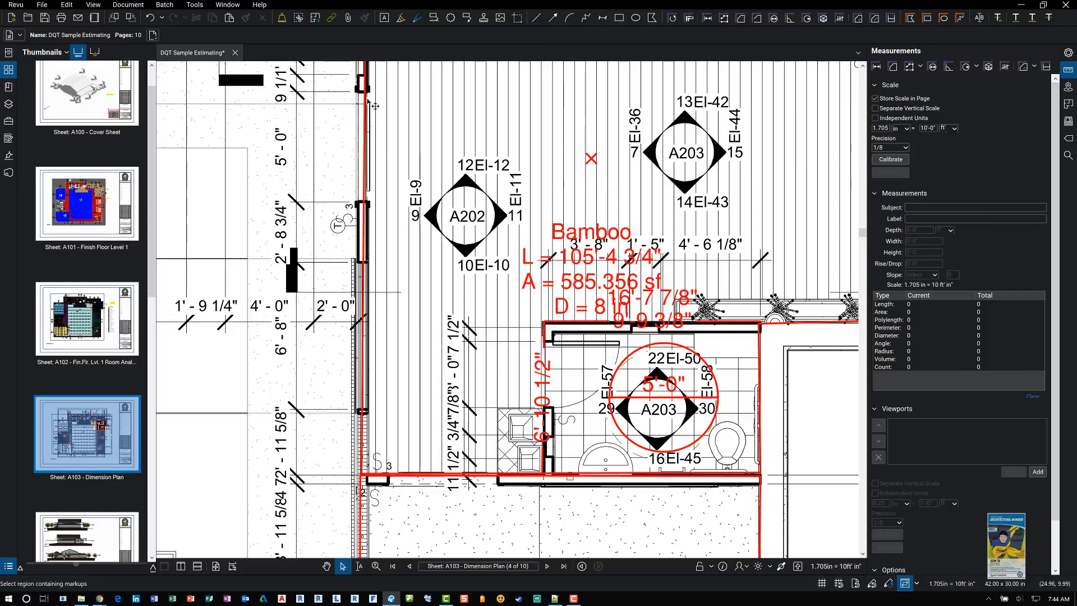
Step: Select the Bamboo flooring area measurement and move its label up above the A202 tag
left_click(584, 246)
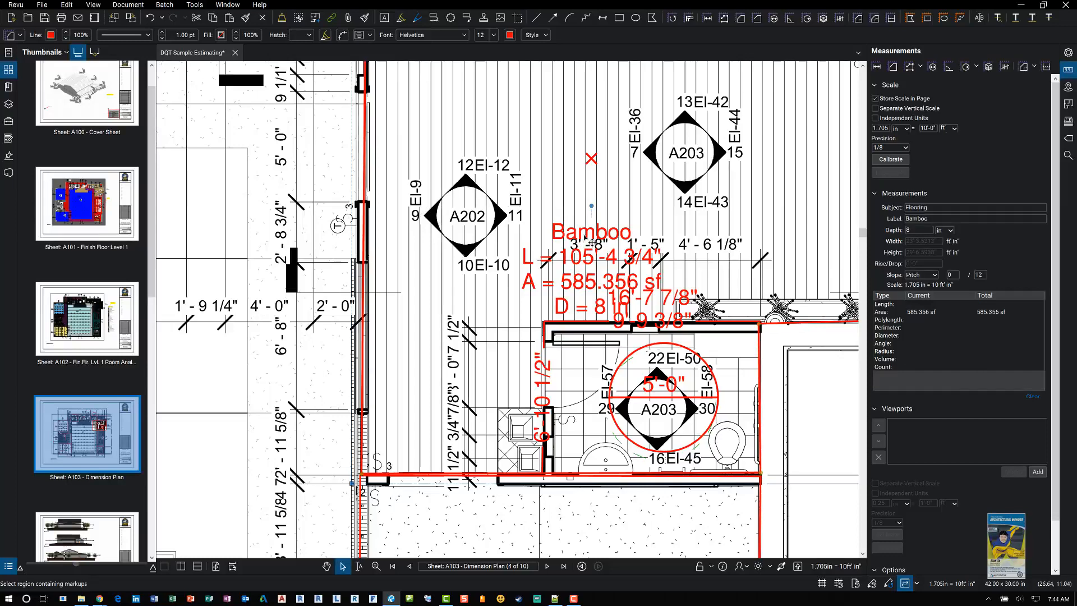
key("shift")
left_click_drag(577, 231, 471, 83)
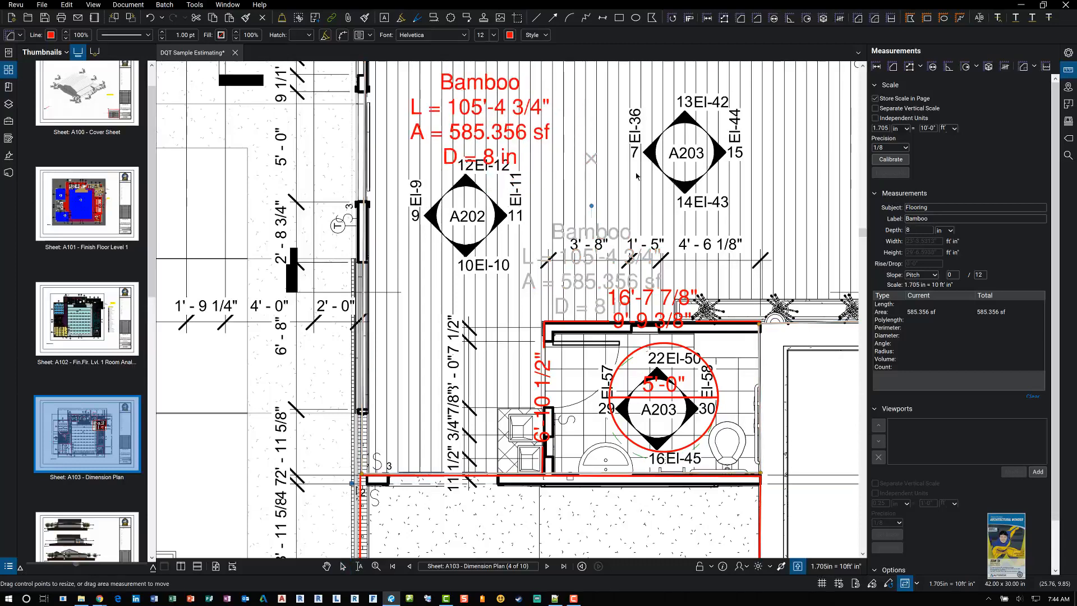
Step: Move the polylength measurement's label left so it sits above the bathroom's top wall
left_click_drag(637, 176, 638, 176)
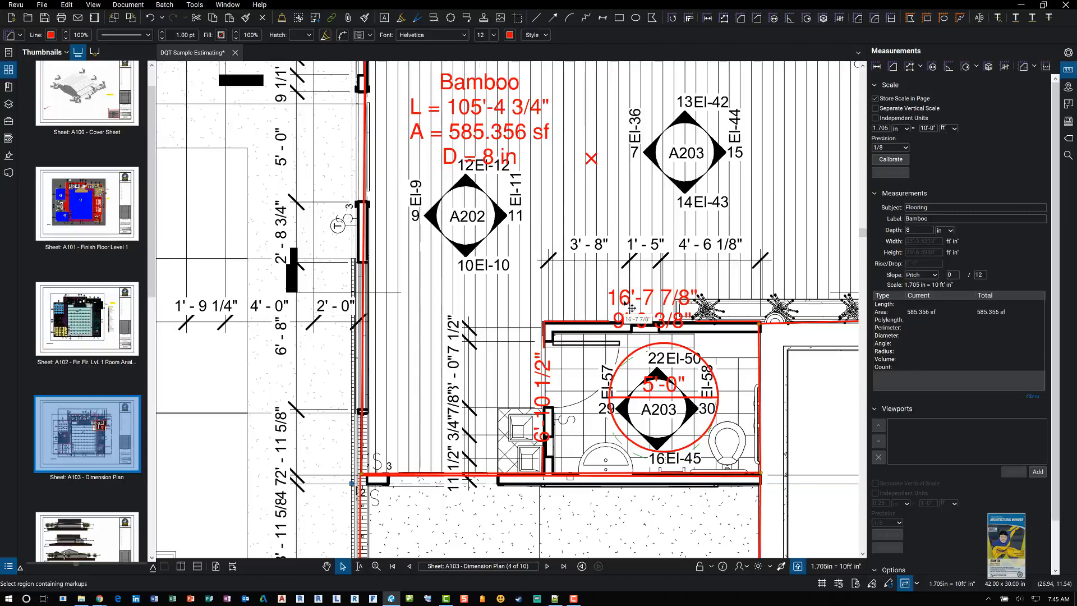
left_click_drag(632, 308, 492, 293)
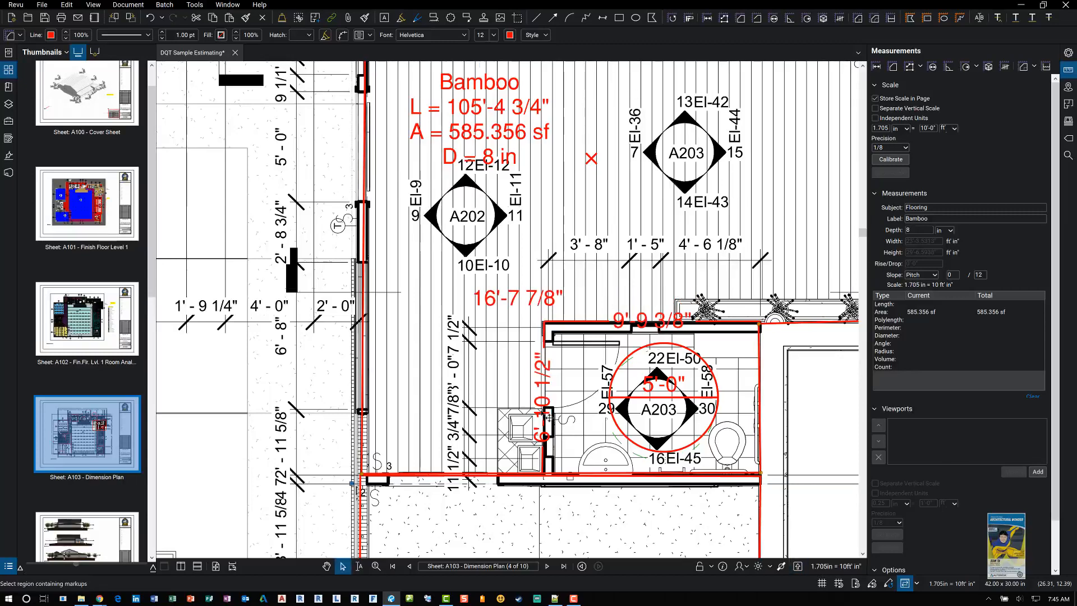
Step: Measure a perimeter up the Bamboo room's right wall, across its top and up to the upper wall with the Perimeter tool
scroll(543, 389, "down", 2)
scroll(543, 388, "down", 2)
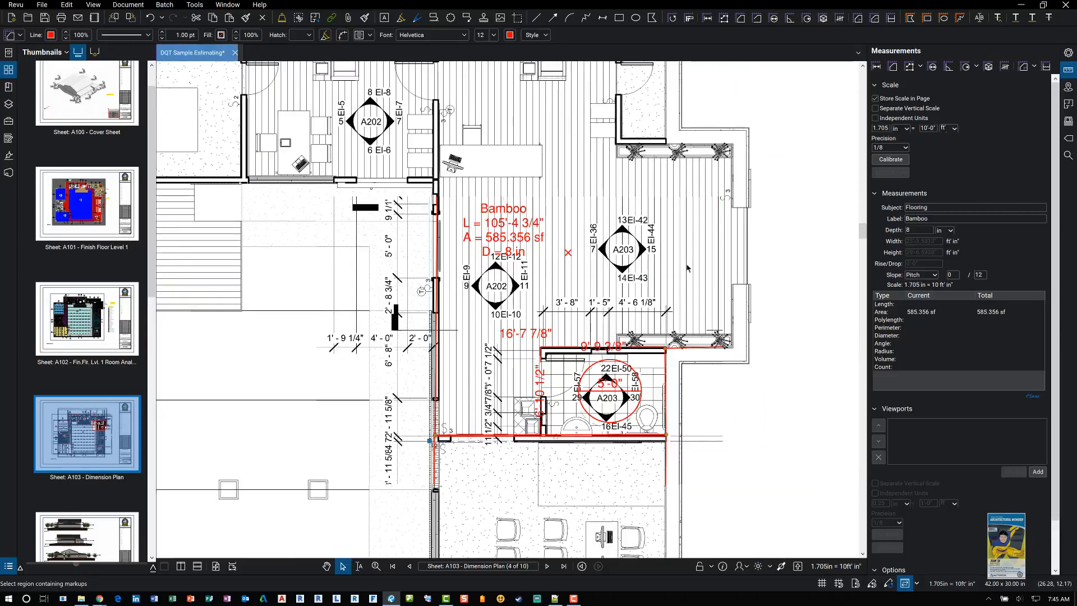
left_click(921, 69)
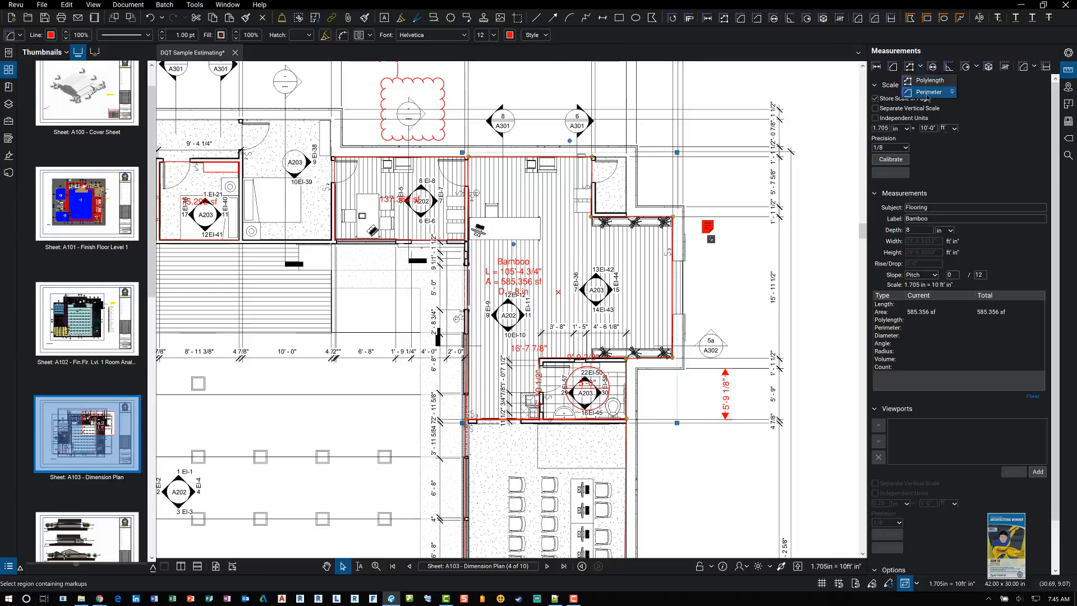
left_click(927, 93)
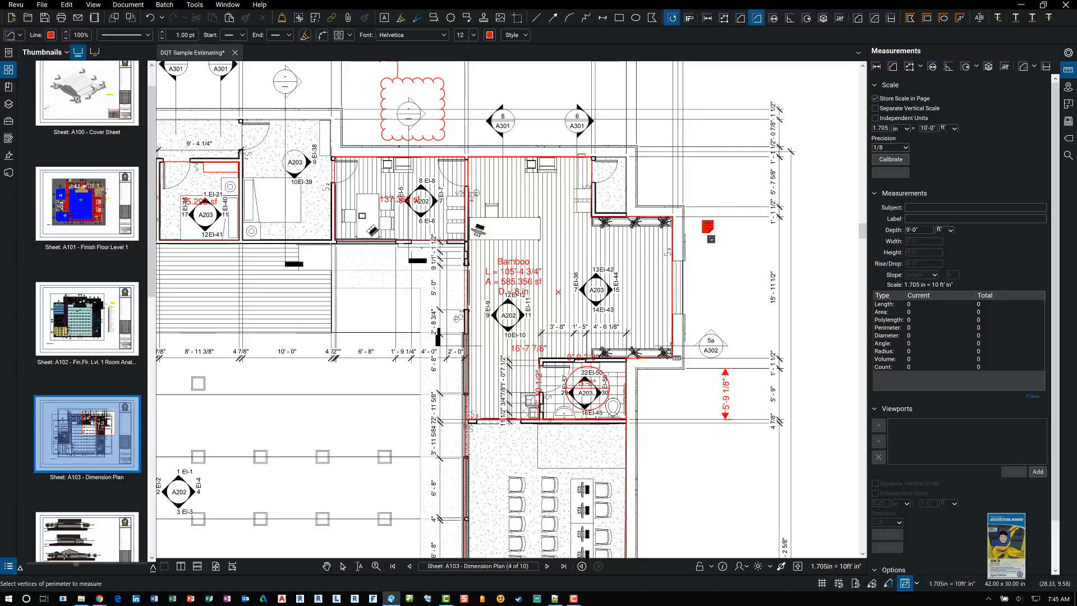
left_click(677, 362)
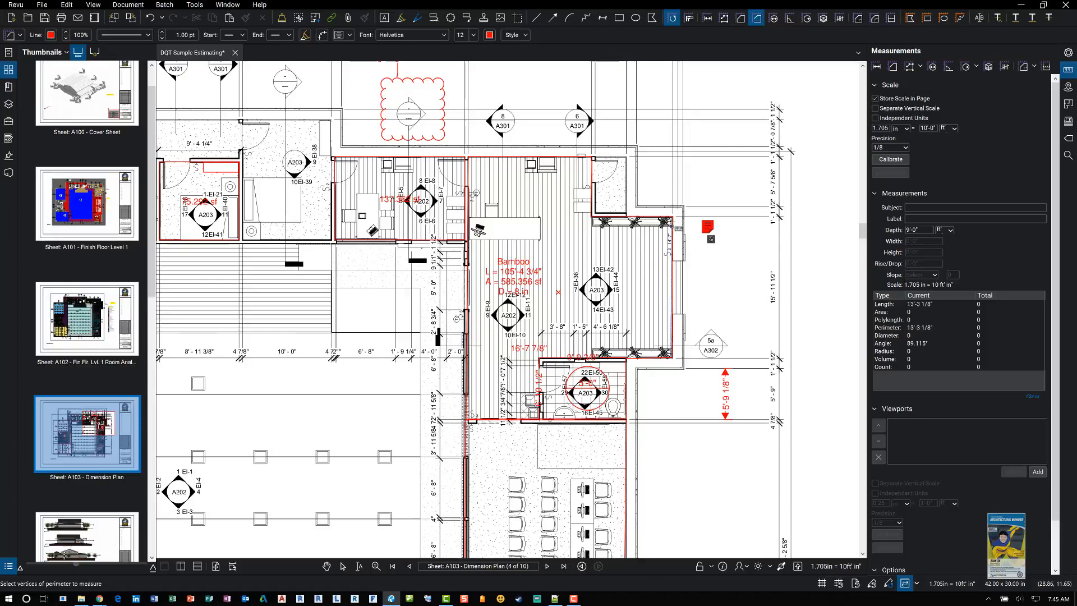
left_click(678, 221)
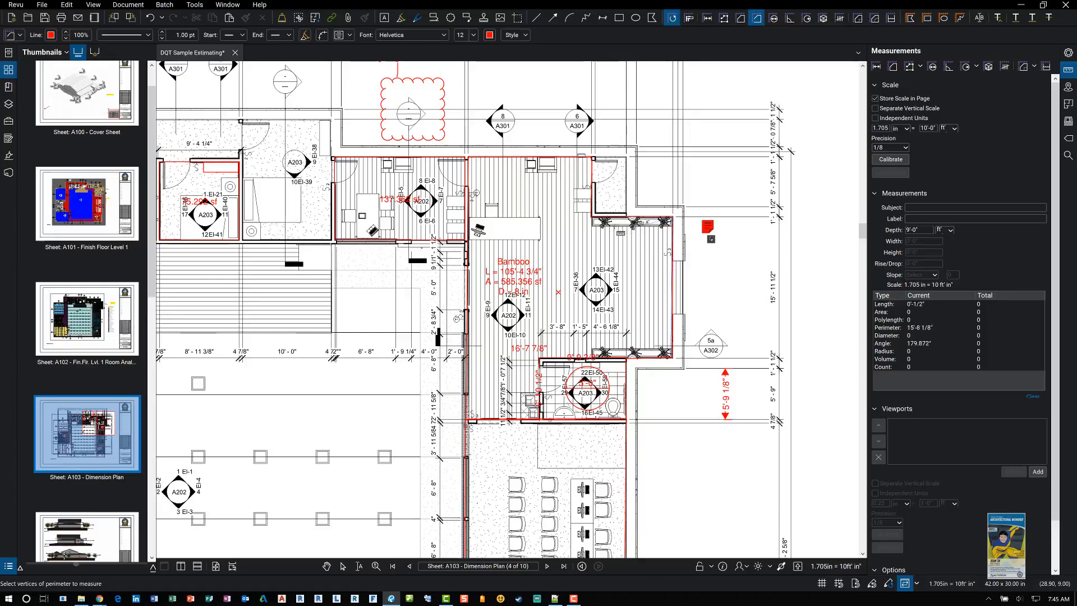
left_click(593, 219)
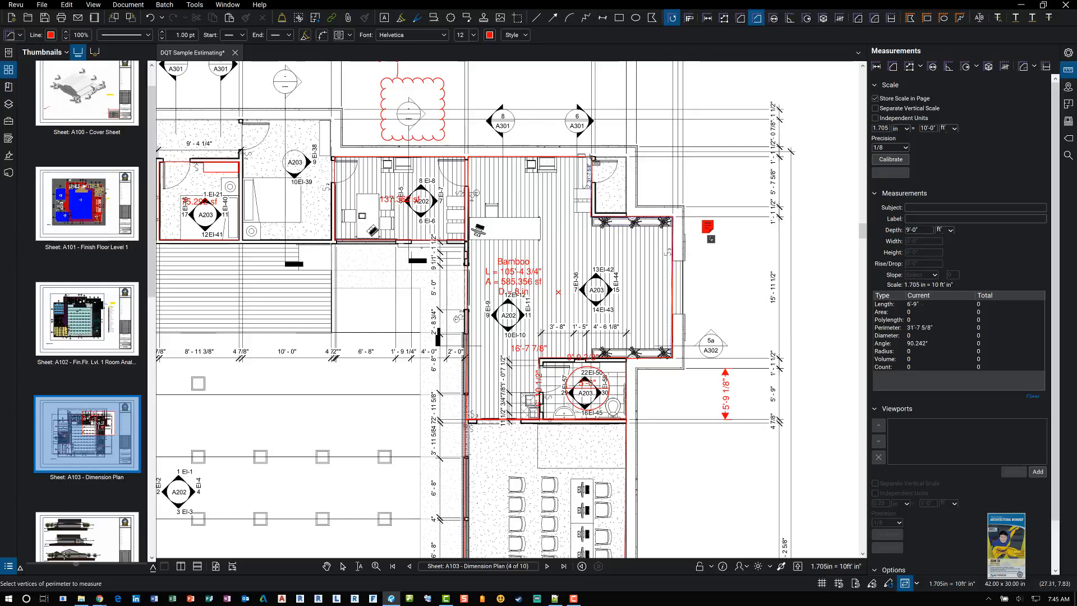
double_click(593, 161)
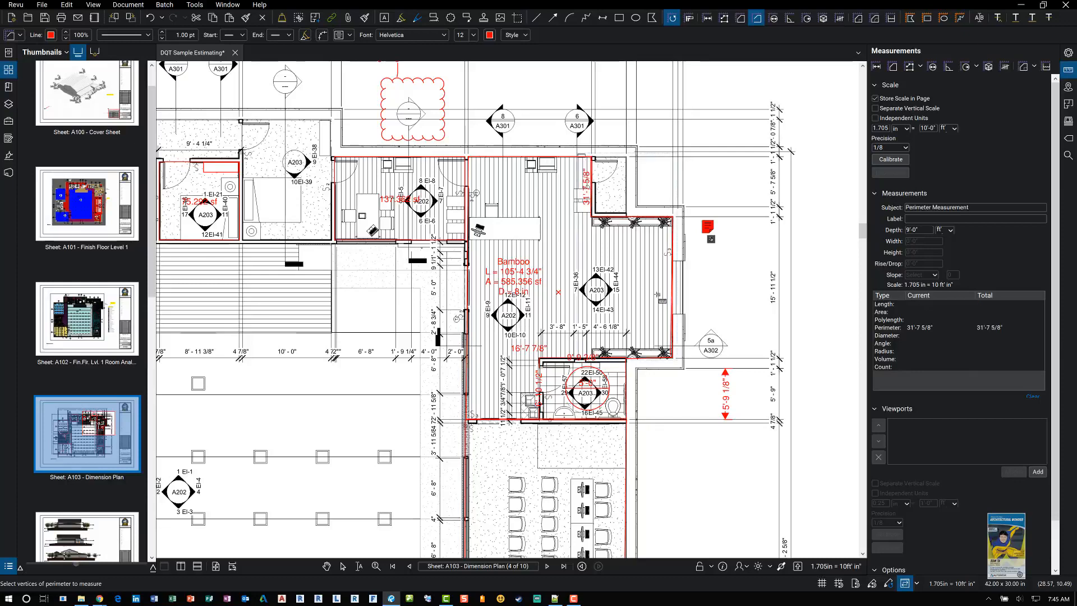
key("Escape")
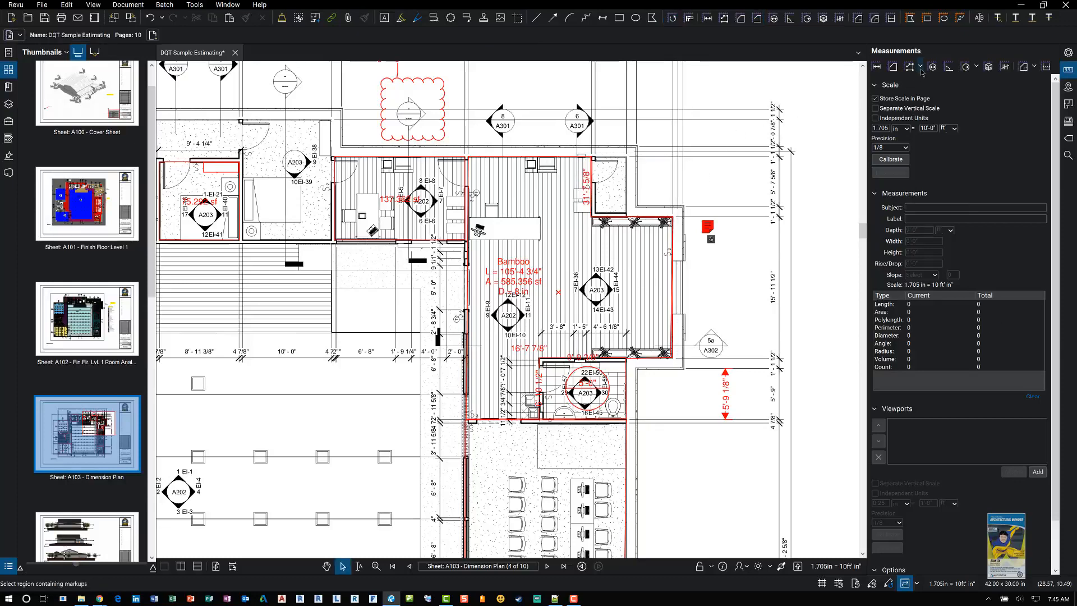
left_click(921, 66)
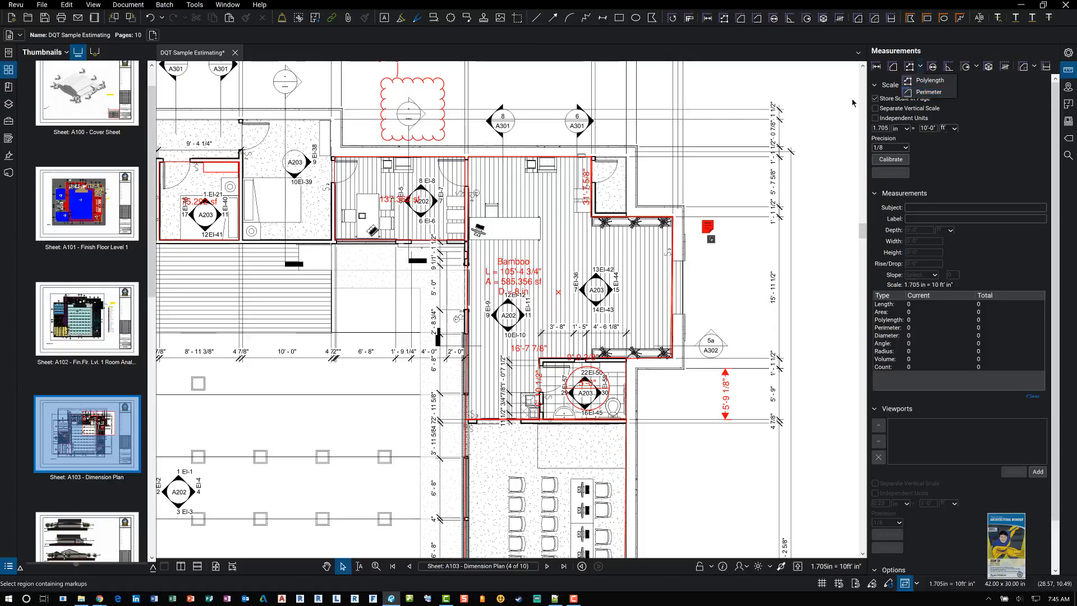
left_click(793, 101)
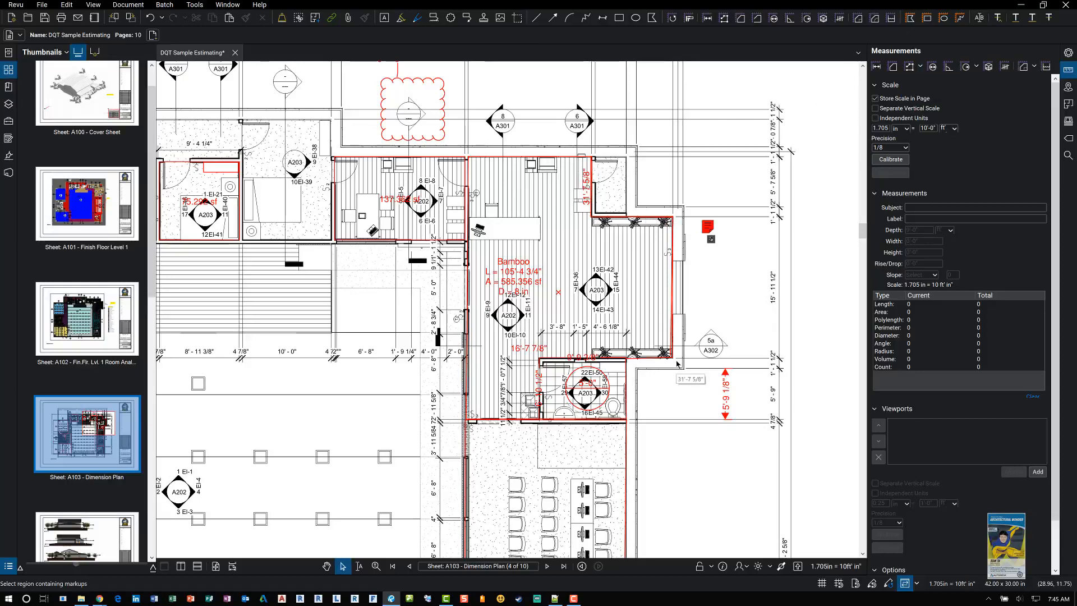
left_click(921, 67)
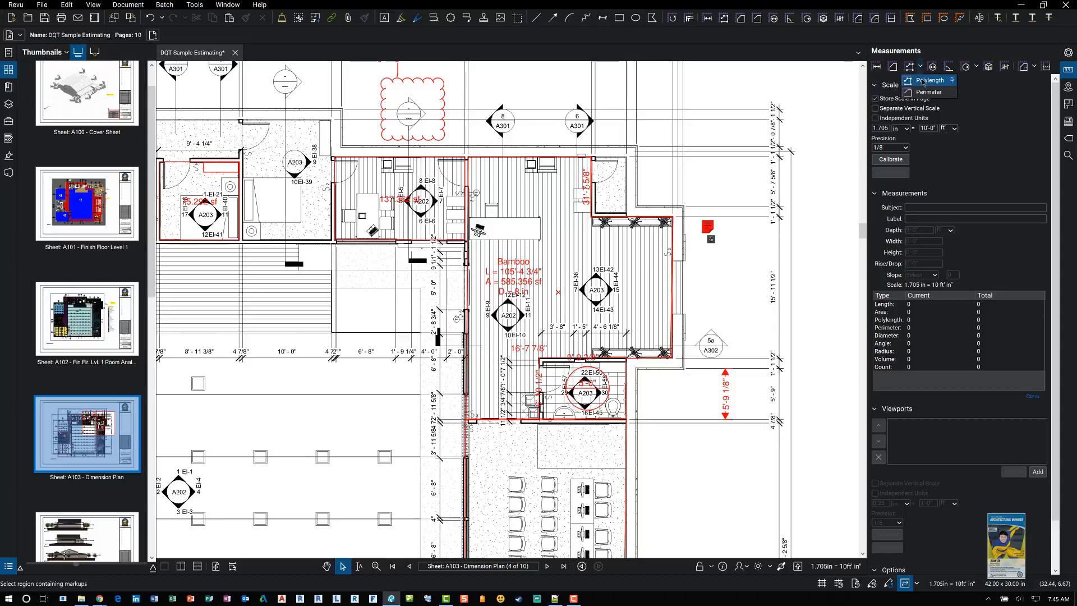
left_click(542, 305)
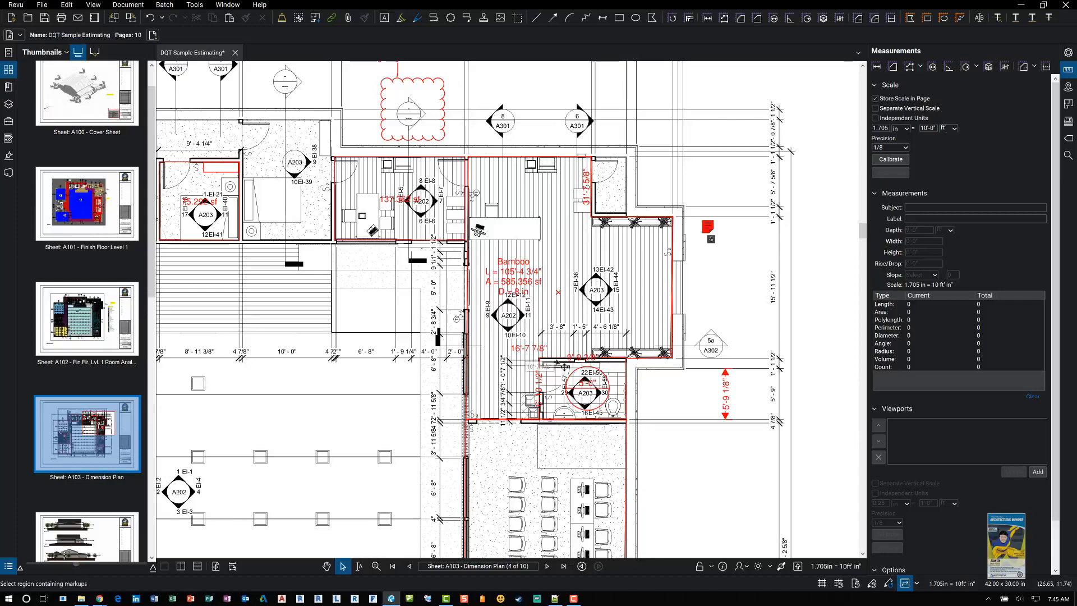
Step: Split the bathroom's polylength measurement at its upper-left corner into two separate segments
scroll(561, 365, "up", 5)
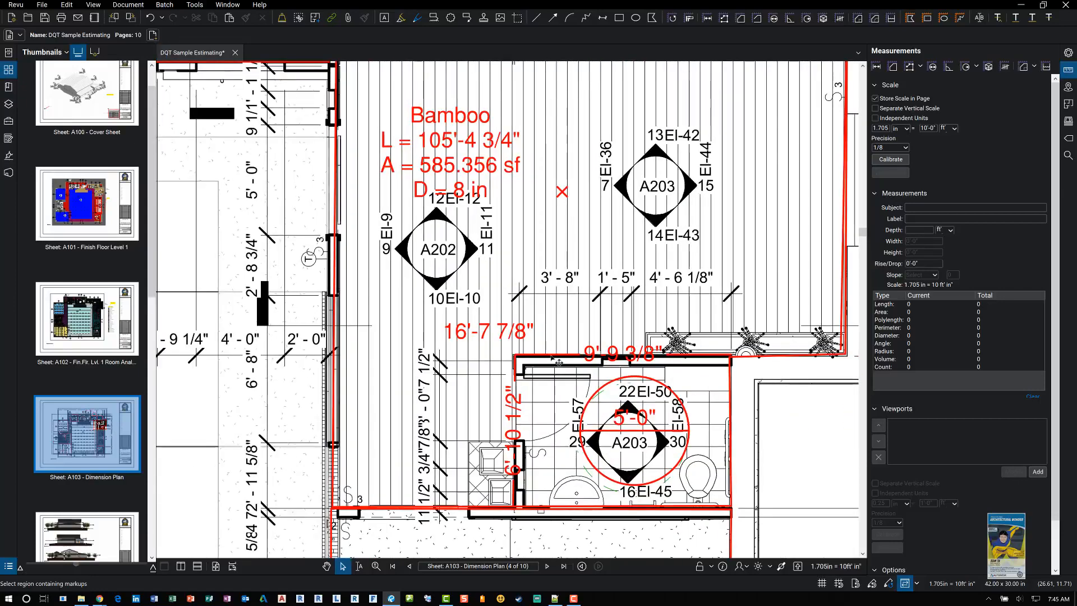
left_click(559, 363)
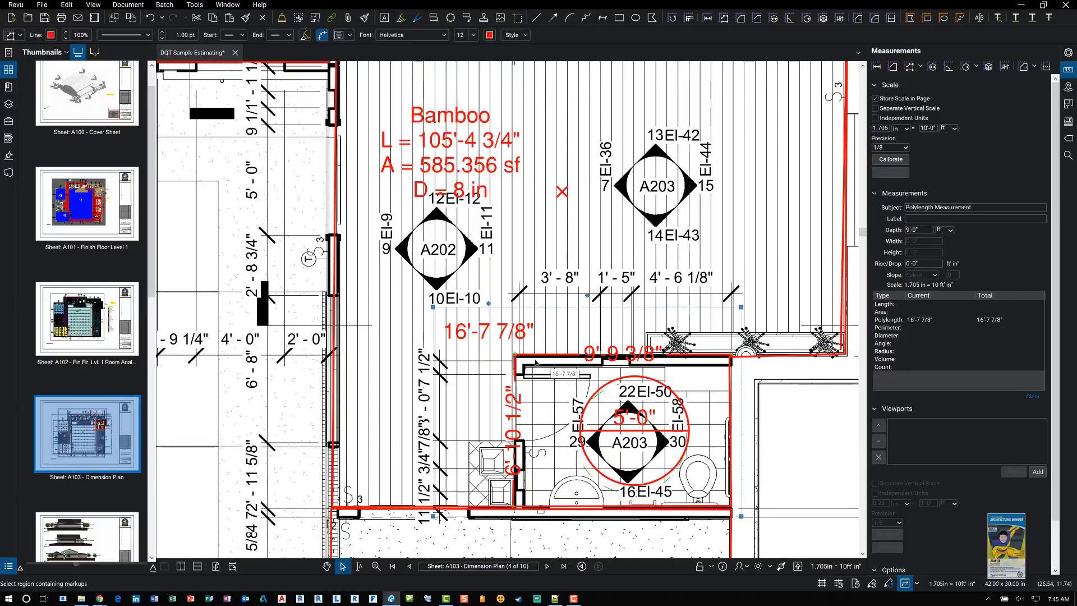
scroll(539, 359, "up", 4)
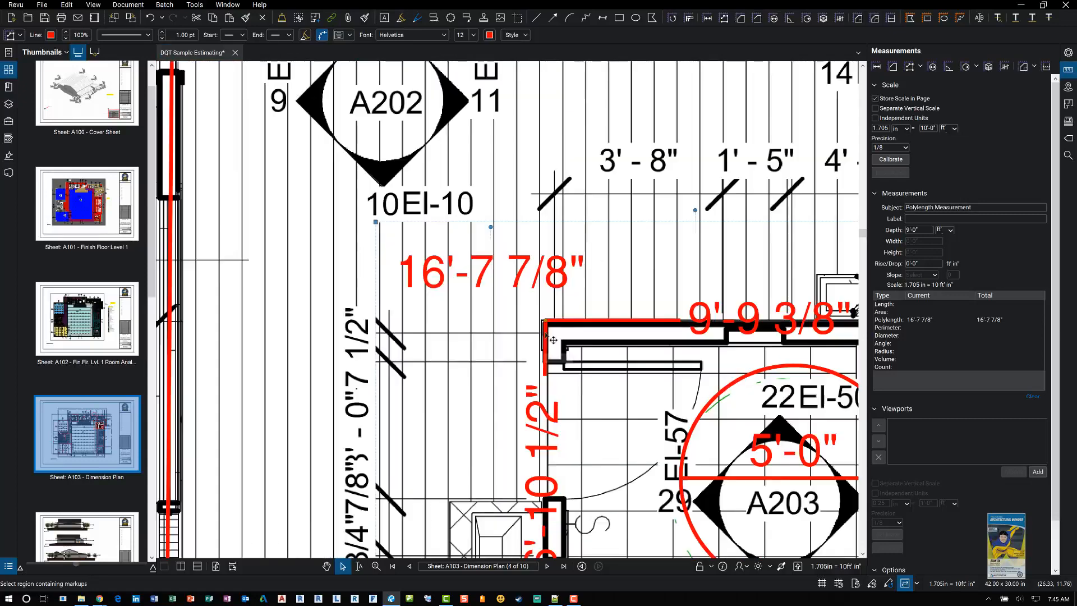
scroll(553, 340, "up", 2)
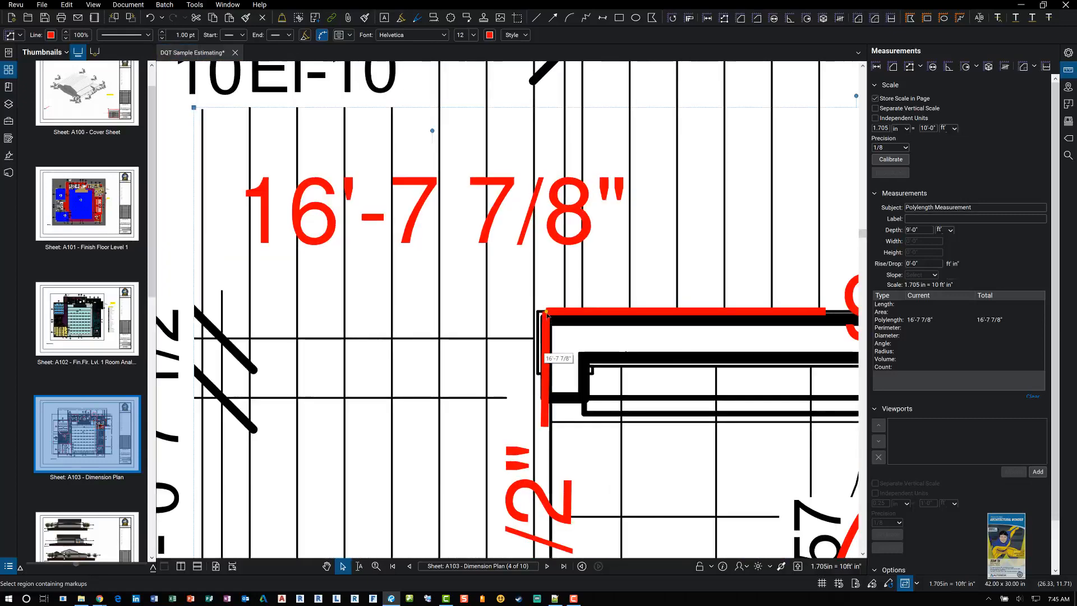
right_click(547, 314)
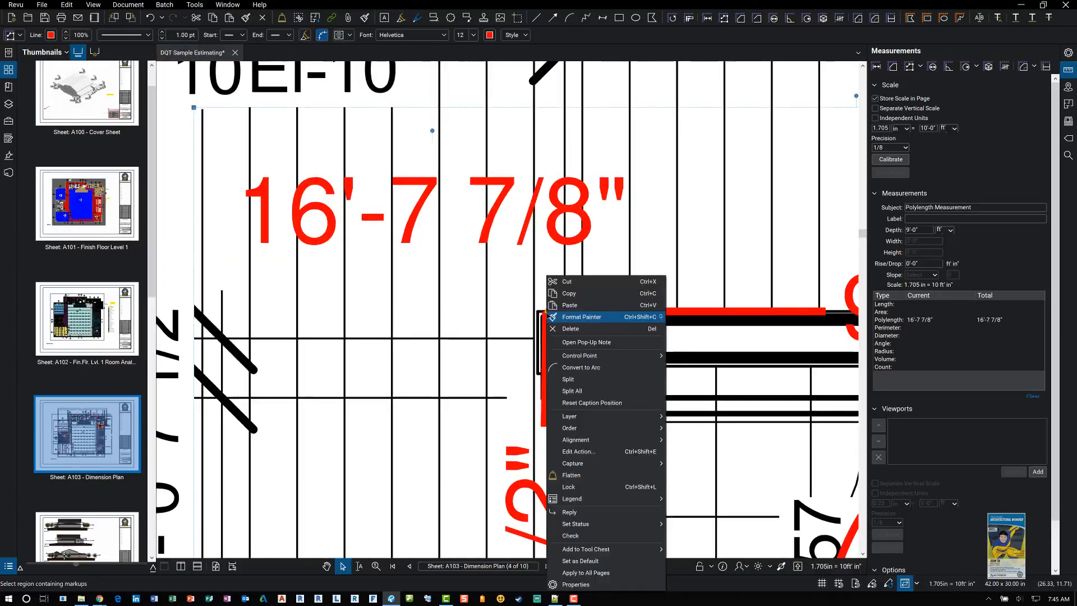
left_click(590, 379)
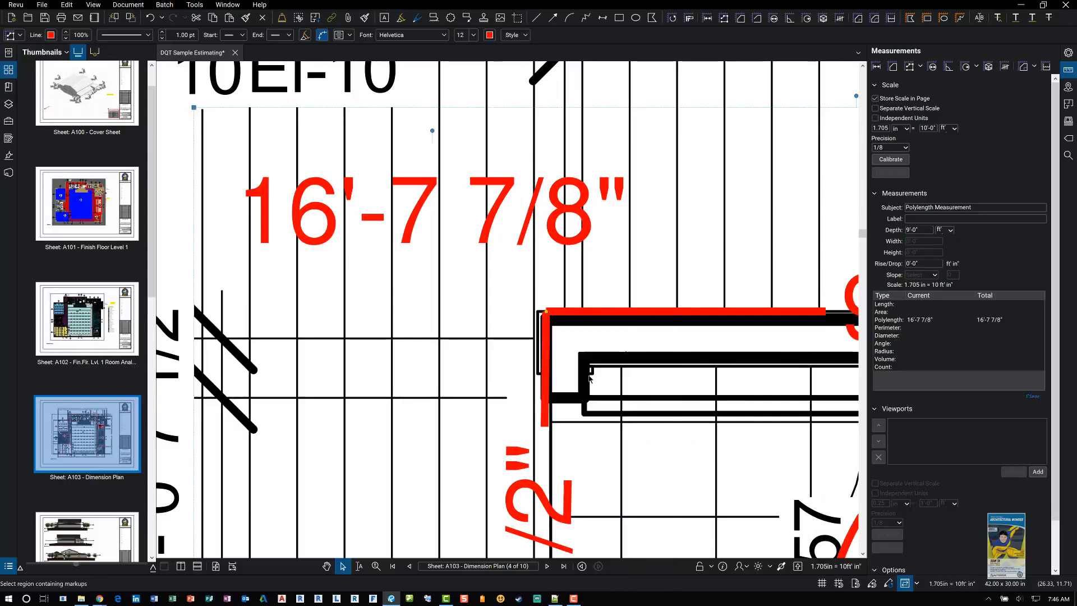
Step: Draw a diameter measurement about 4'-1 1/4" across the Bamboo room above the A203 tag
scroll(583, 348, "down", 4)
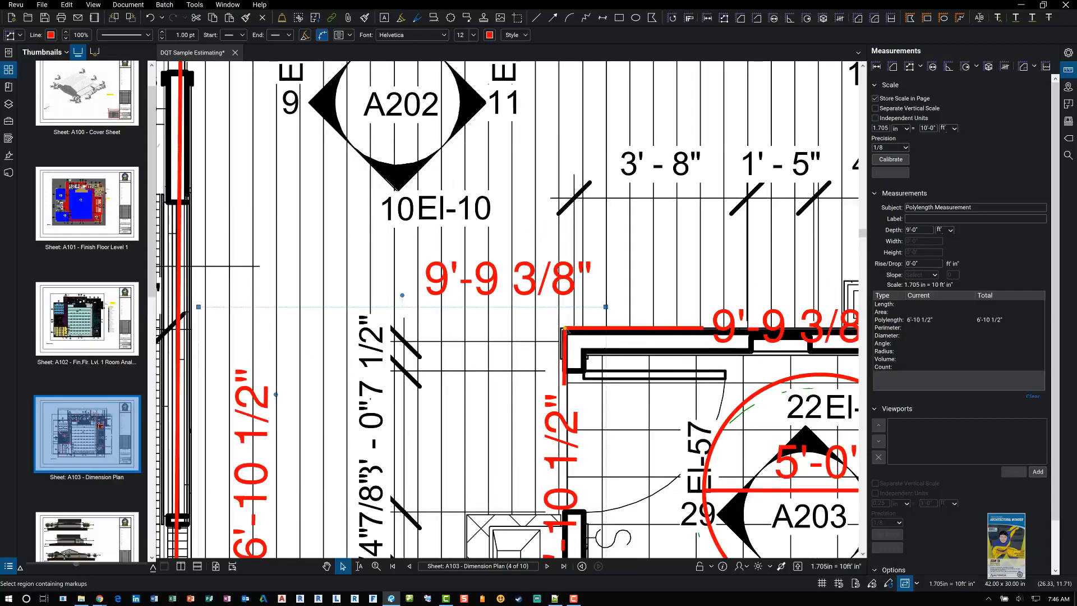
scroll(533, 293, "down", 6)
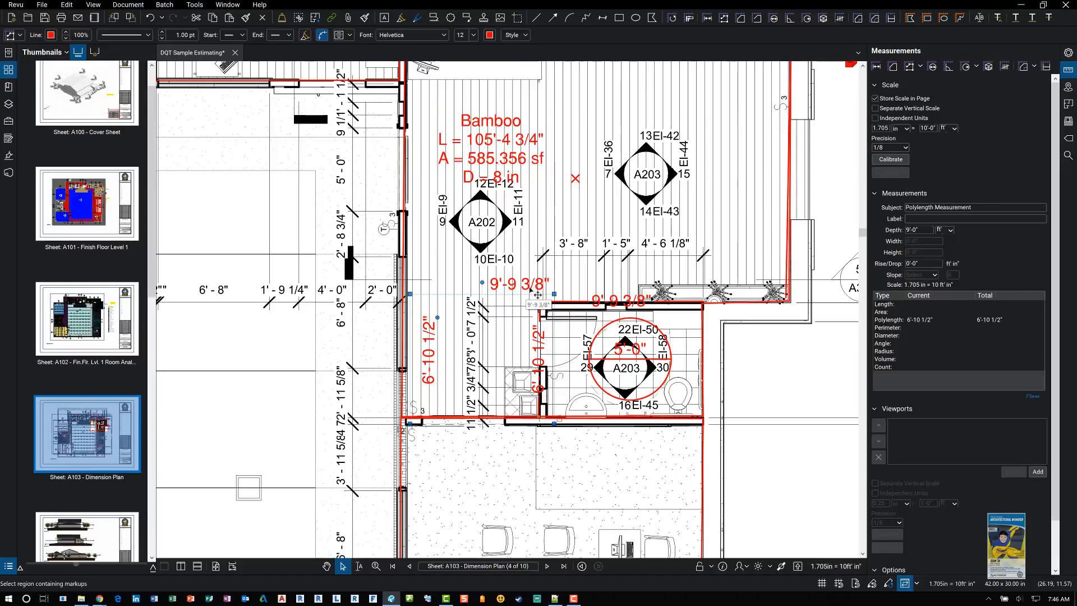
left_click(933, 67)
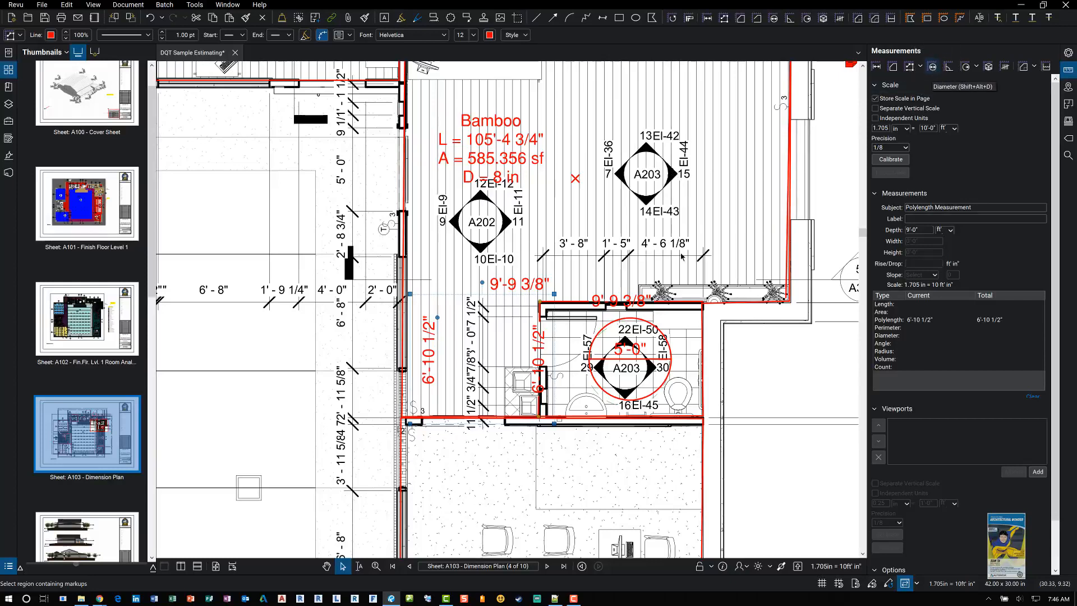
left_click_drag(594, 84, 668, 240)
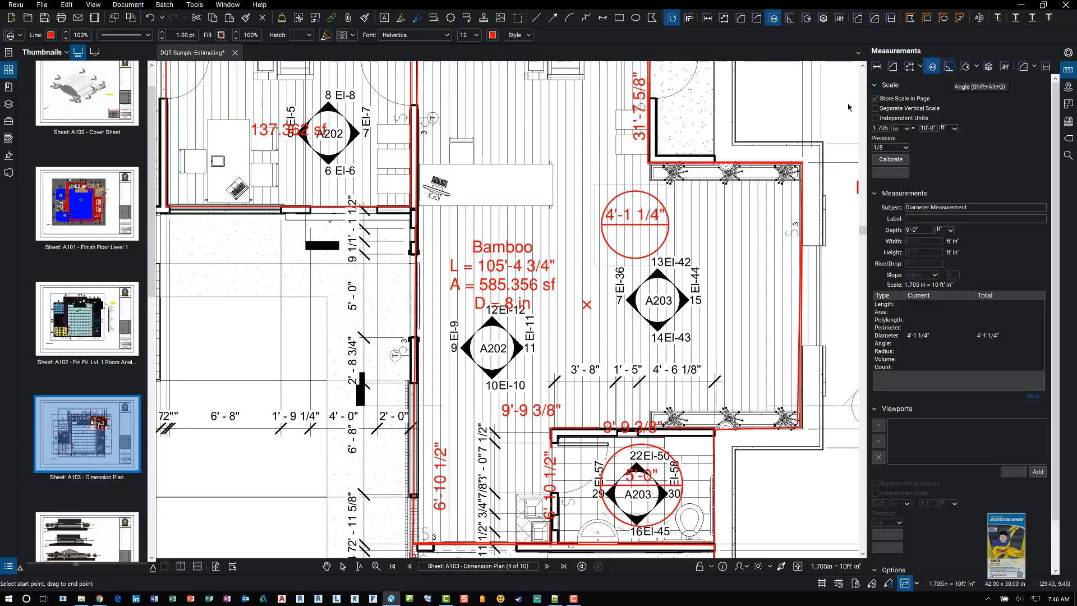
Step: Measure the angle between two column grid lines right of the A202 tag with the Angle tool
left_click_drag(330, 276, 660, 317)
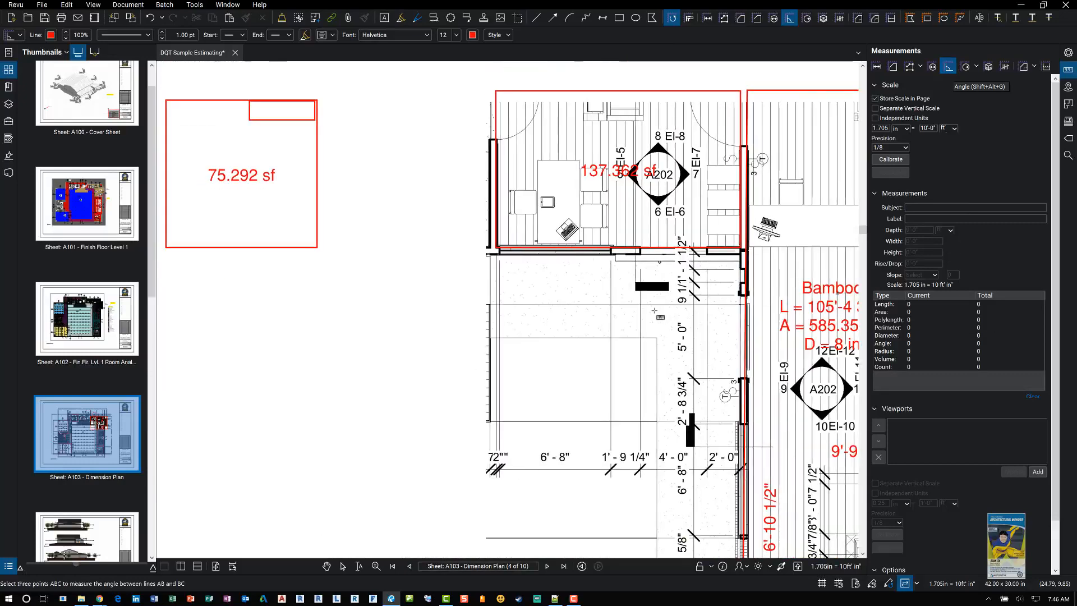
left_click_drag(508, 310, 730, 141)
left_click_drag(548, 383, 541, 215)
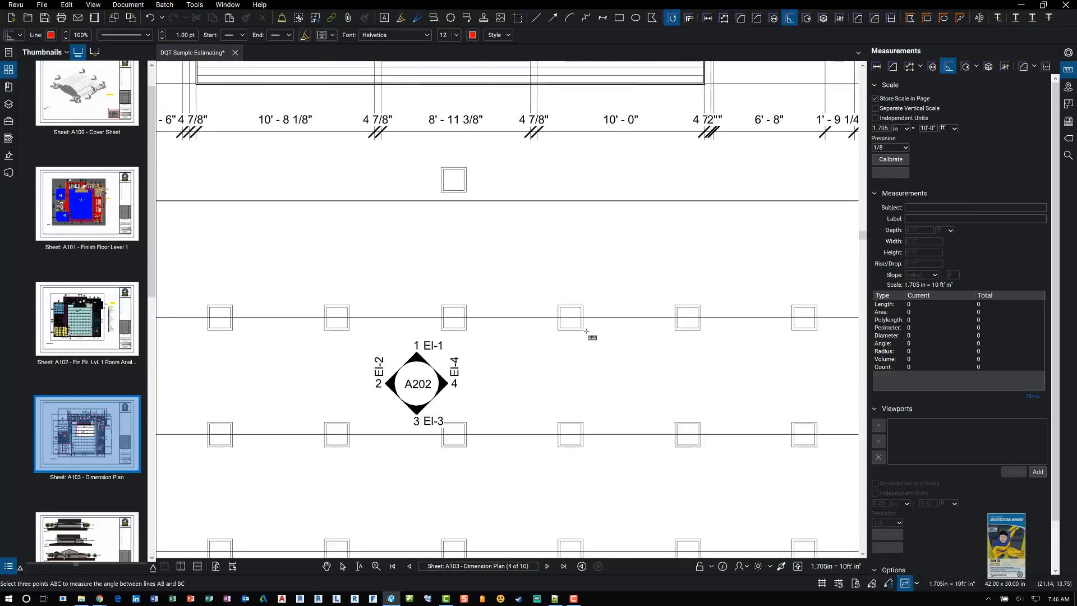
left_click(584, 330)
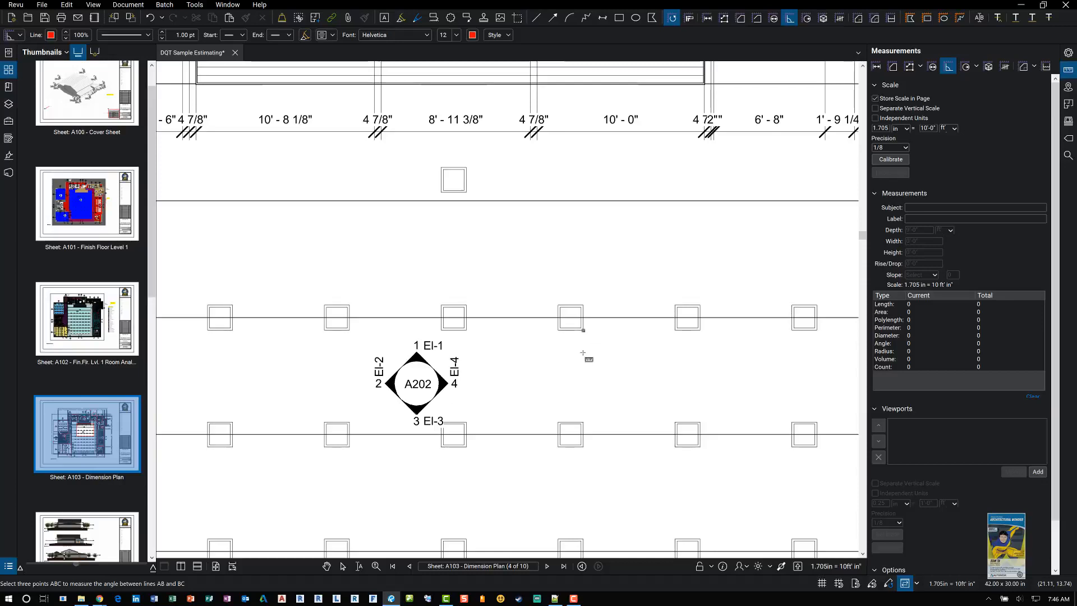
left_click(583, 422)
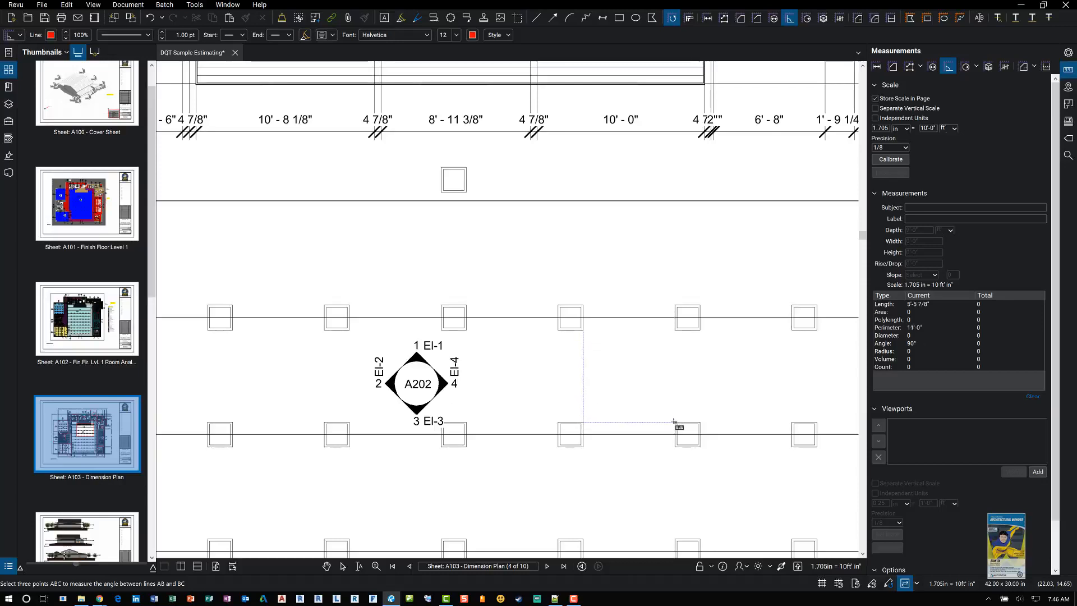
left_click(717, 391)
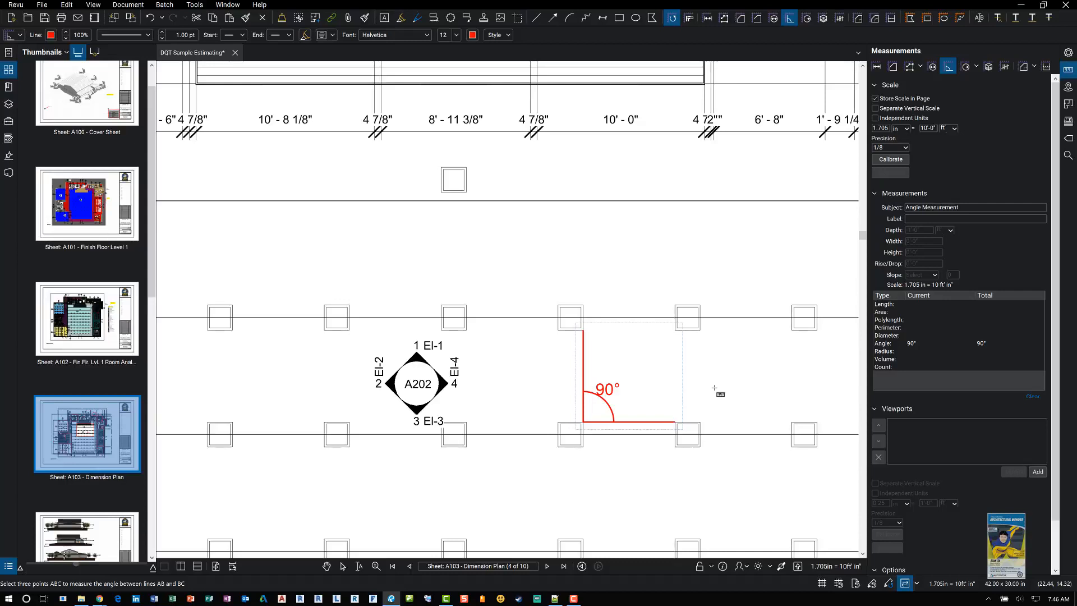
left_click(977, 67)
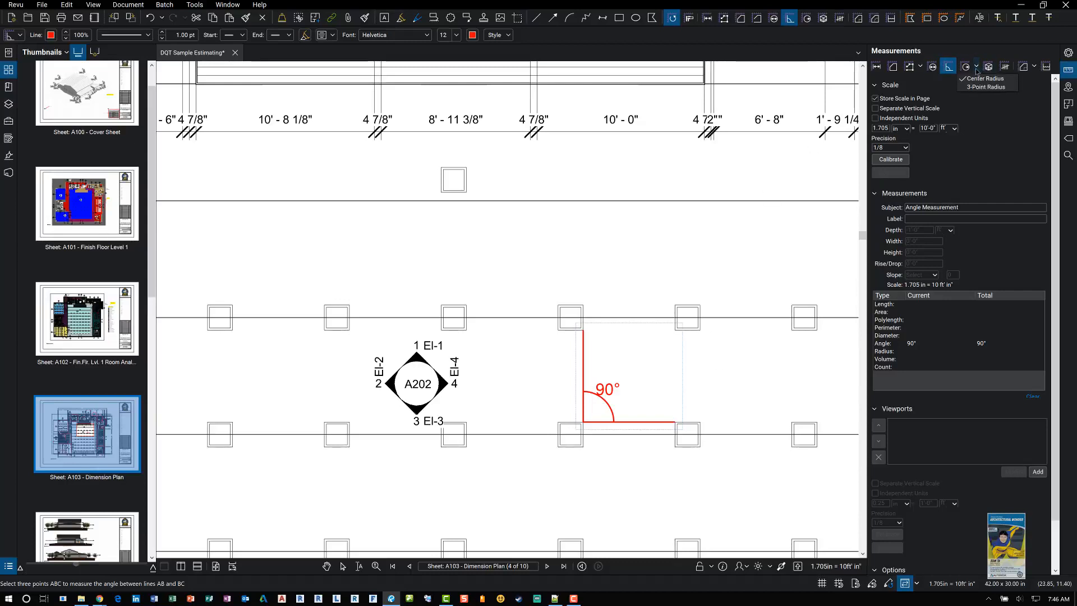
left_click(988, 70)
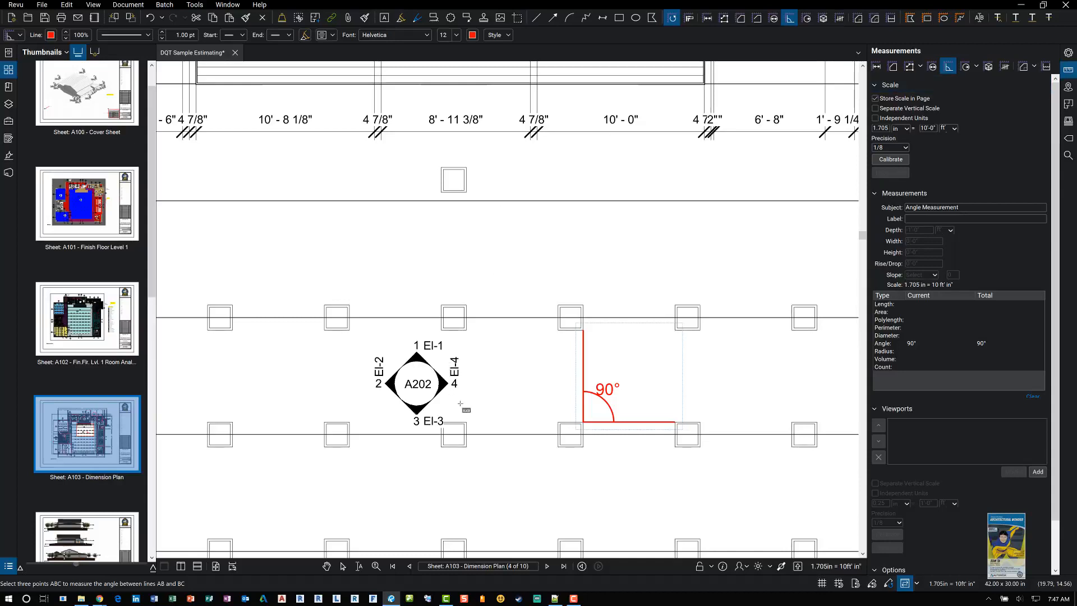
left_click(343, 568)
left_click(628, 415)
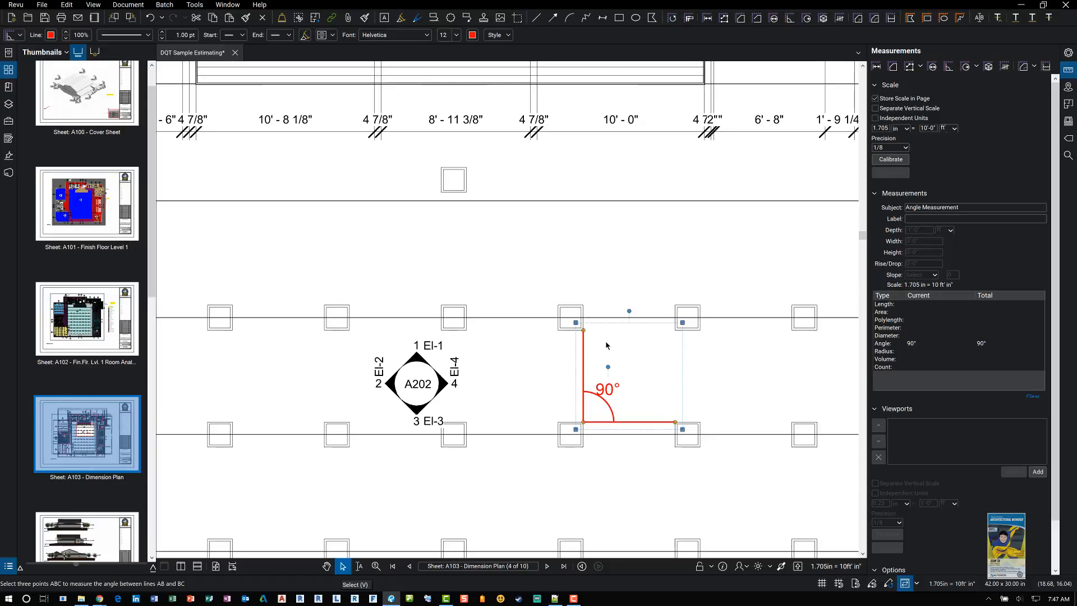
left_click(580, 260)
scroll(581, 260, "down", 3)
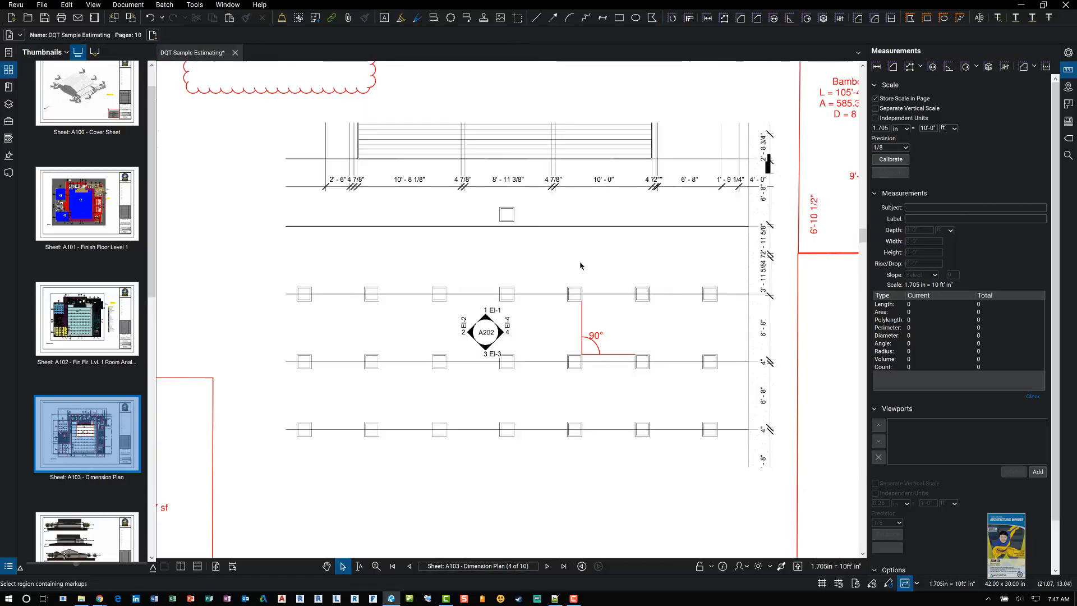
scroll(581, 266, "down", 2)
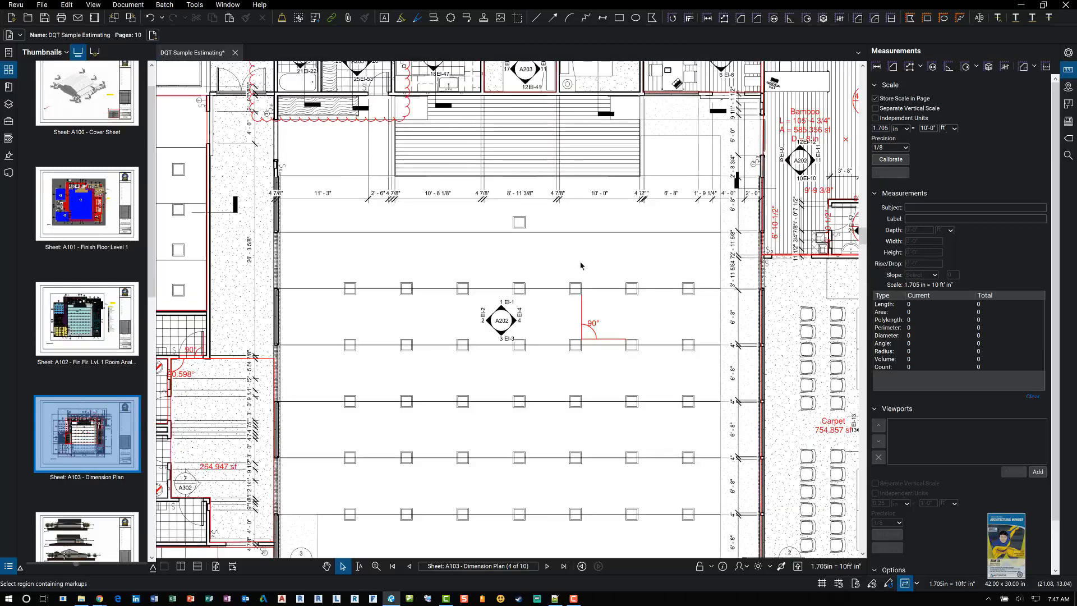